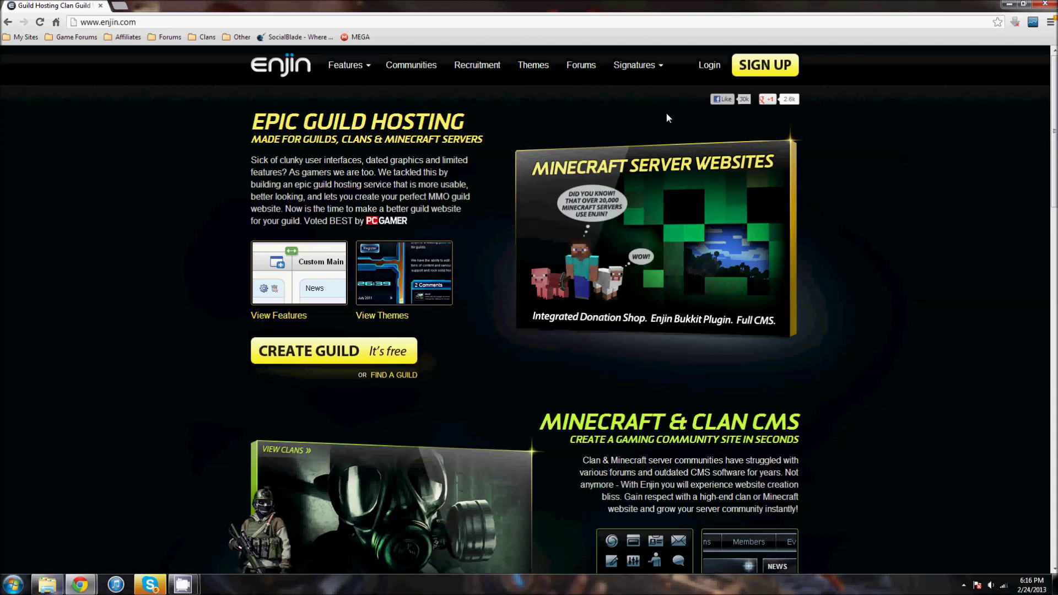
Step: Log in to the existing Enjin account with email and password
click(756, 69)
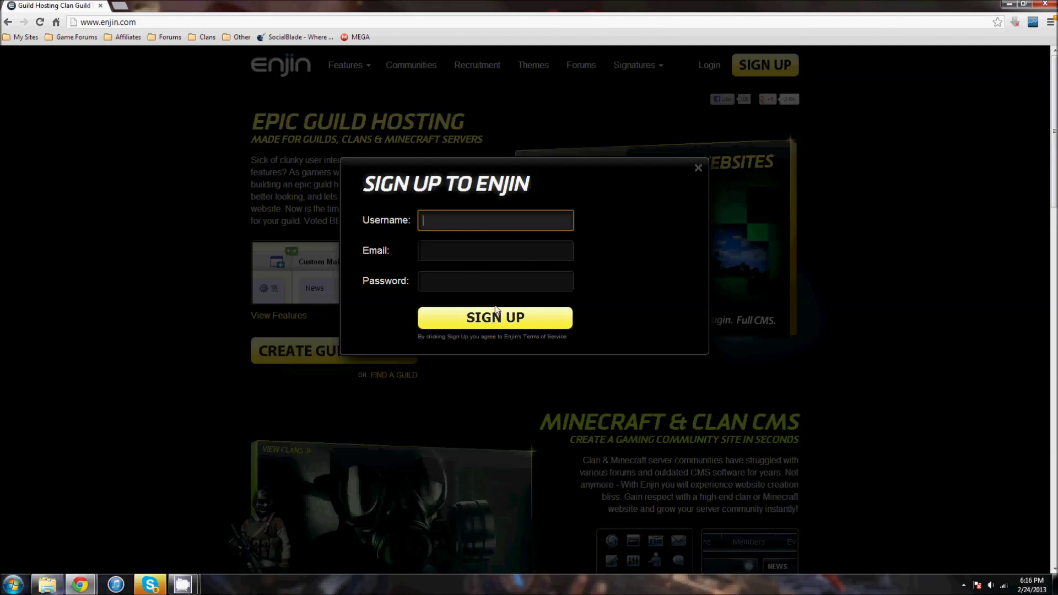
click(698, 170)
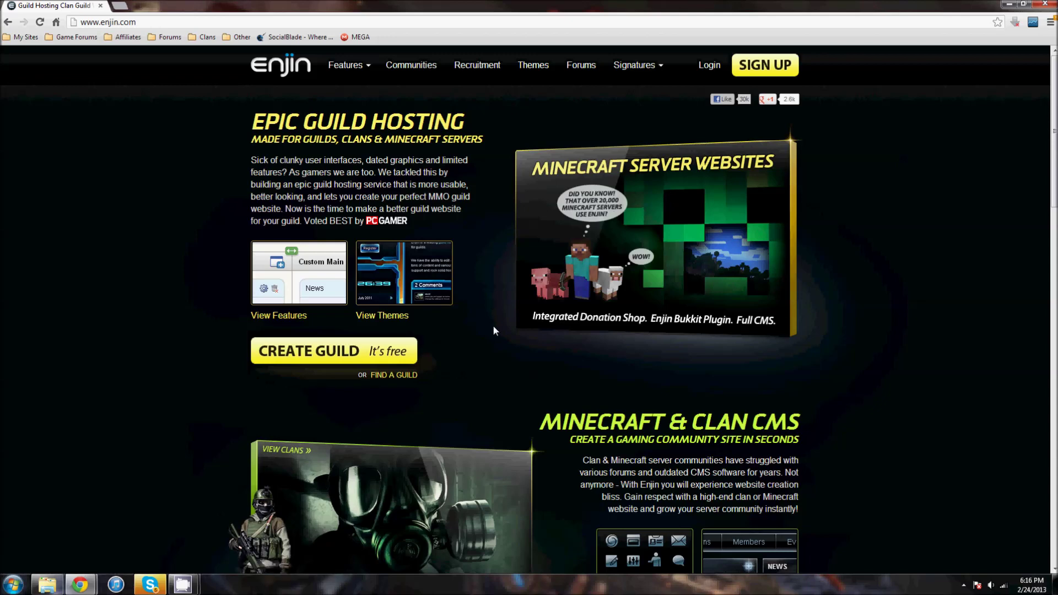
click(711, 67)
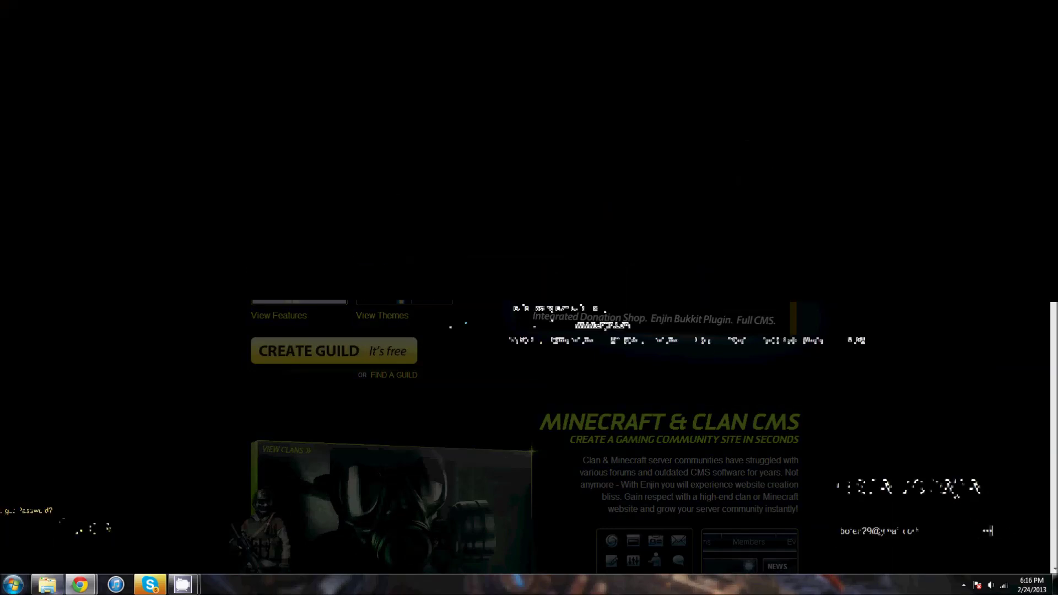
key(Return)
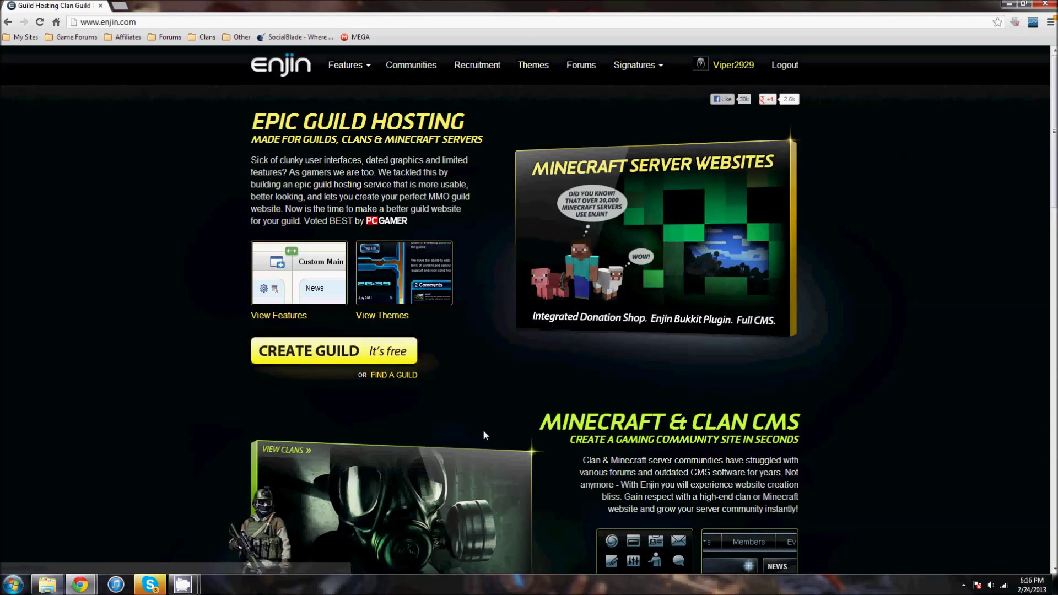
click(378, 353)
scroll(496, 419, down, 6)
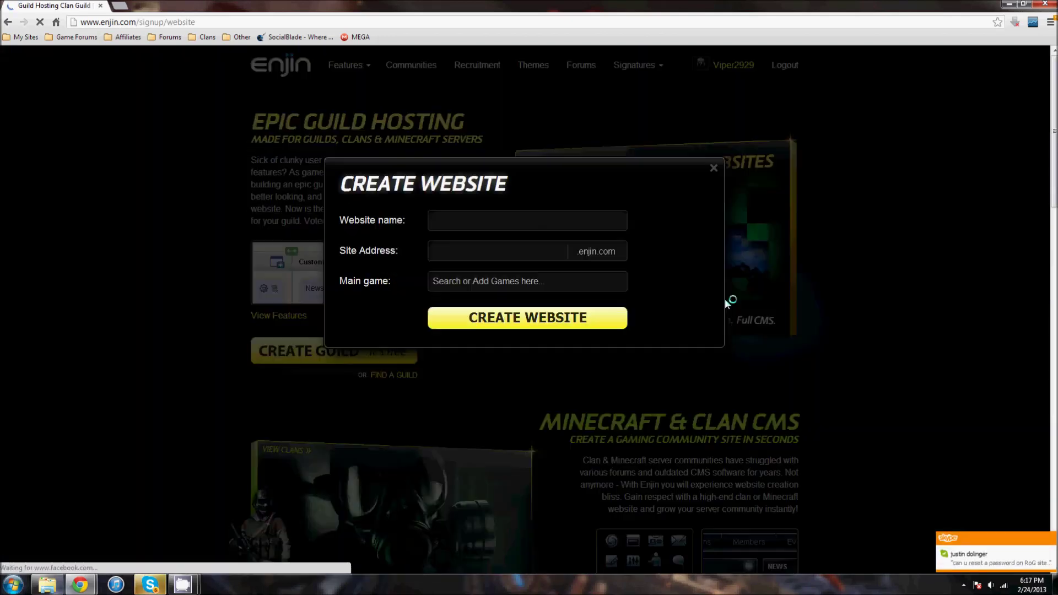
Step: Enter website name 'Bomb Planted', address 'bombplanted', and main game Call of Duty: Black Ops 2 (360)
click(451, 222)
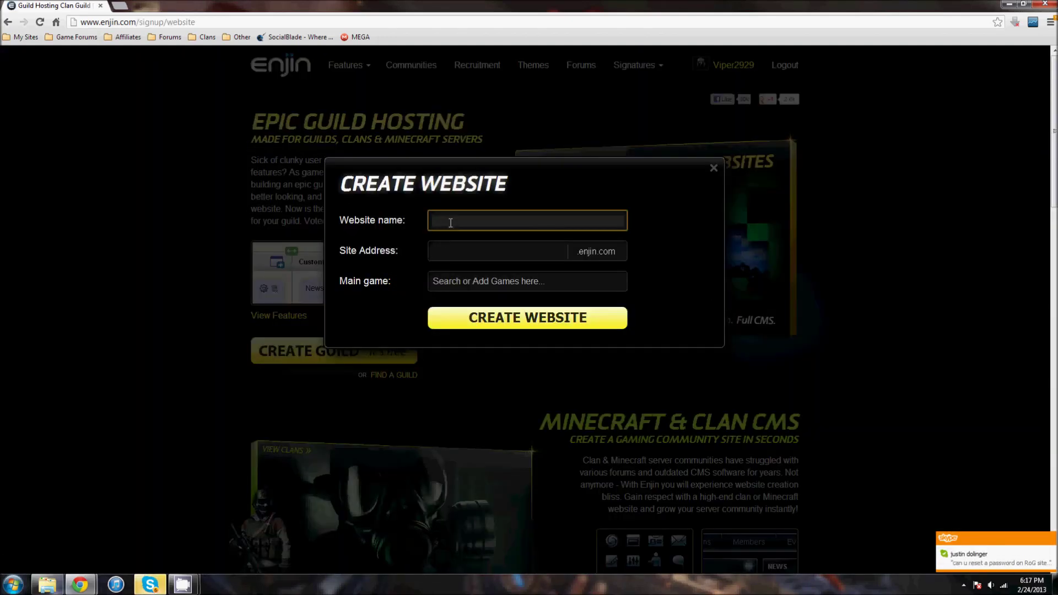
text(Bom)
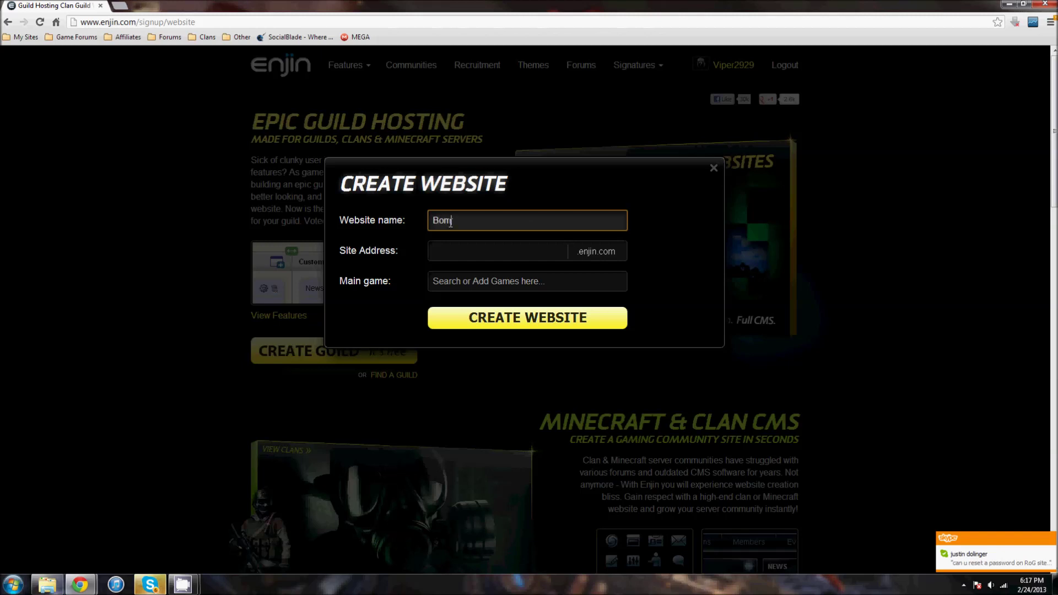
text(b Plante)
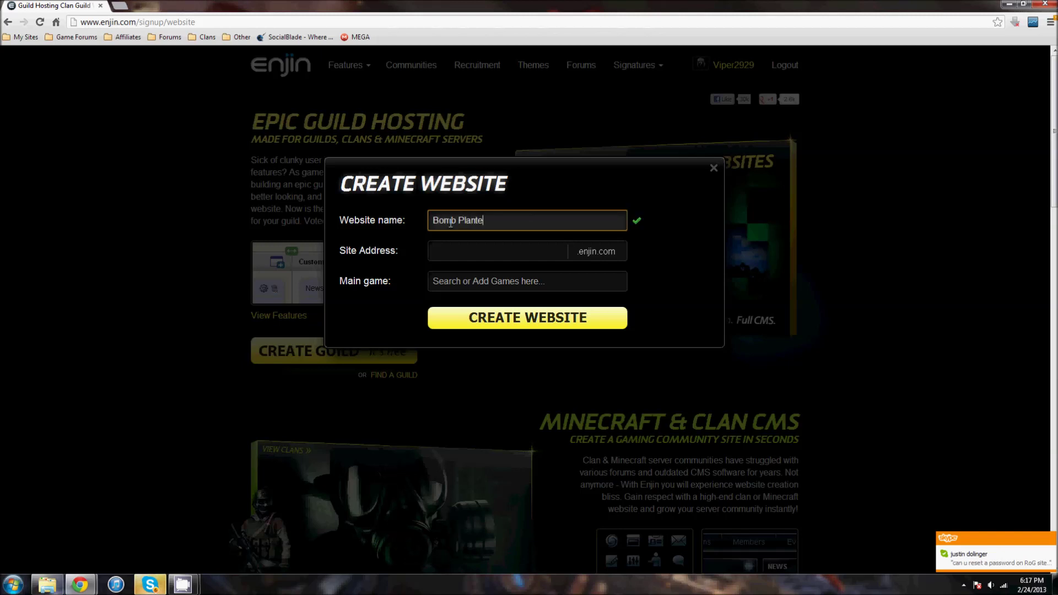
text(d)
key(Tab)
text(bomb)
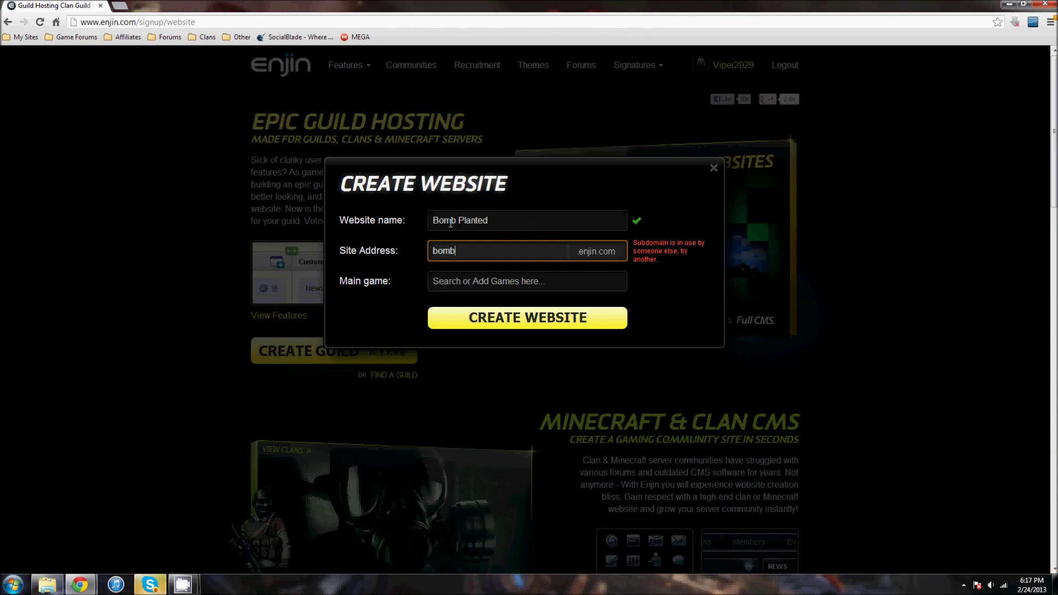
text(planted)
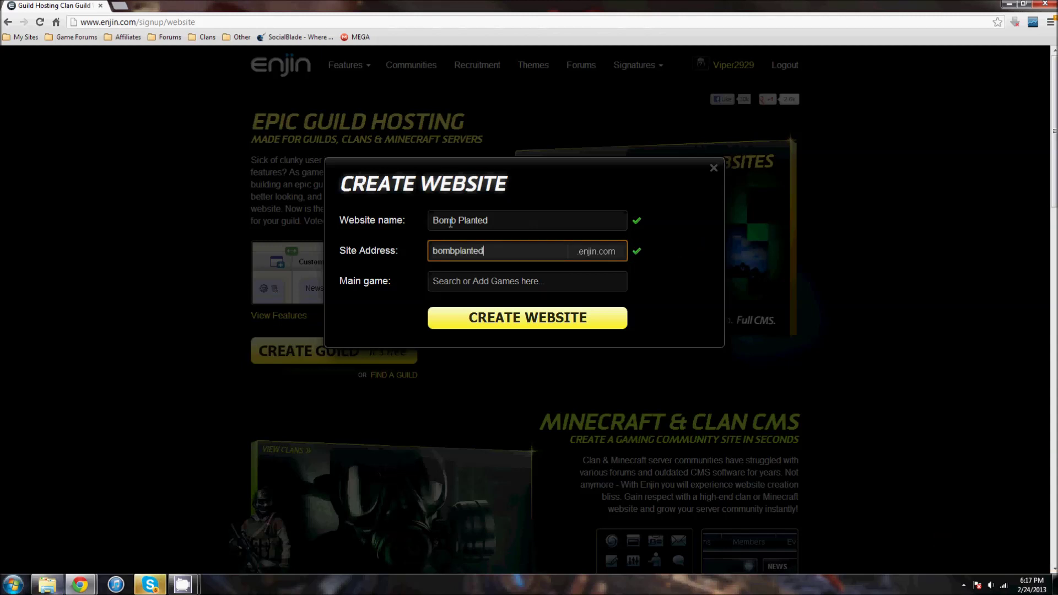
key(Tab)
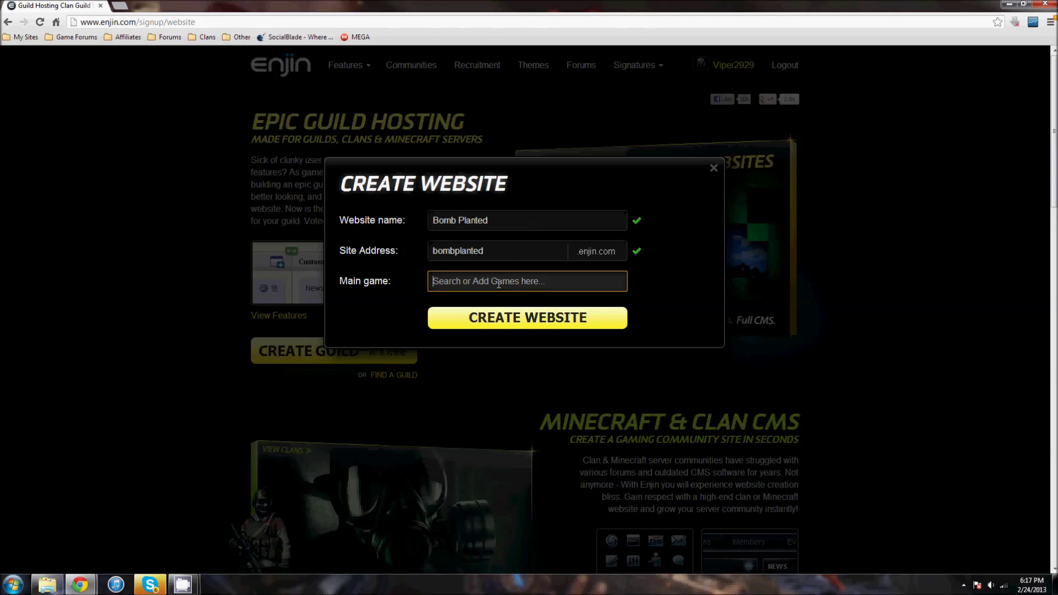
text(Cal)
text(l of Duty)
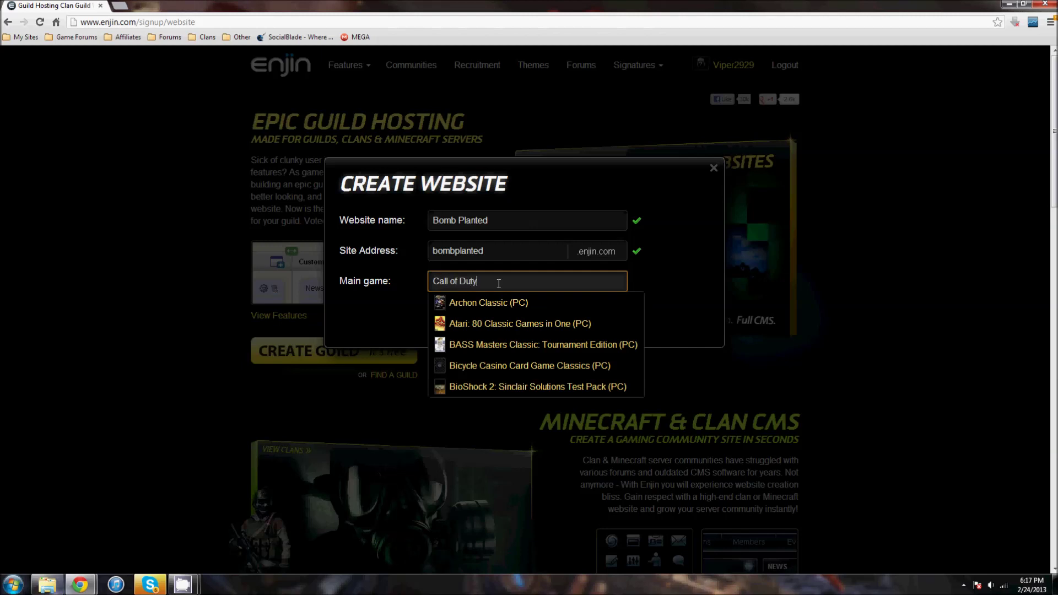
text(: Black Ops 2)
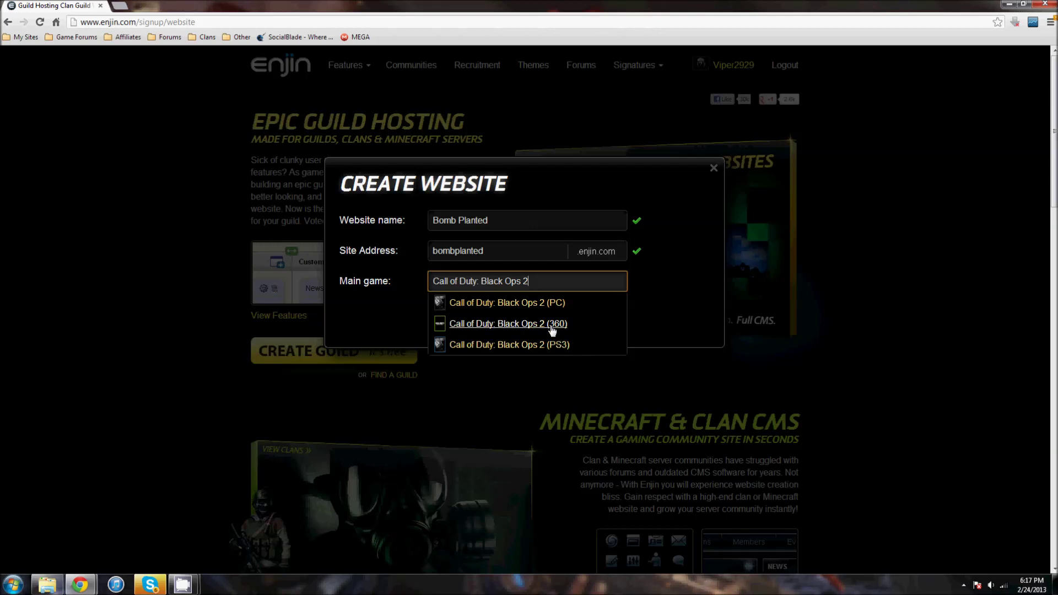
click(552, 325)
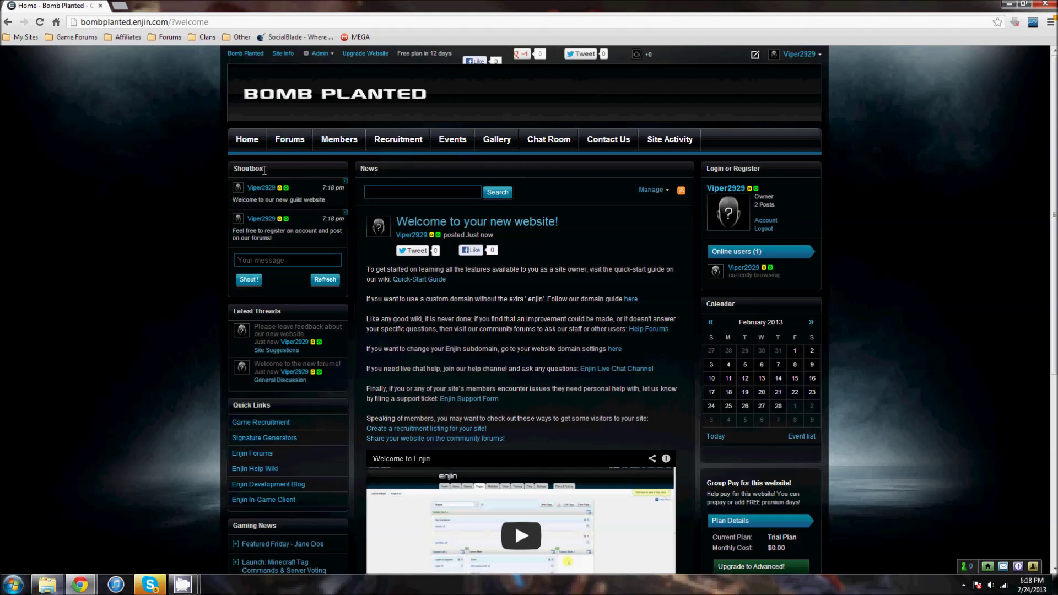
Step: Post 'easy to use' in the Bomb Planted shoutbox and scroll through the home page
click(286, 263)
text(easy to use)
key(Return)
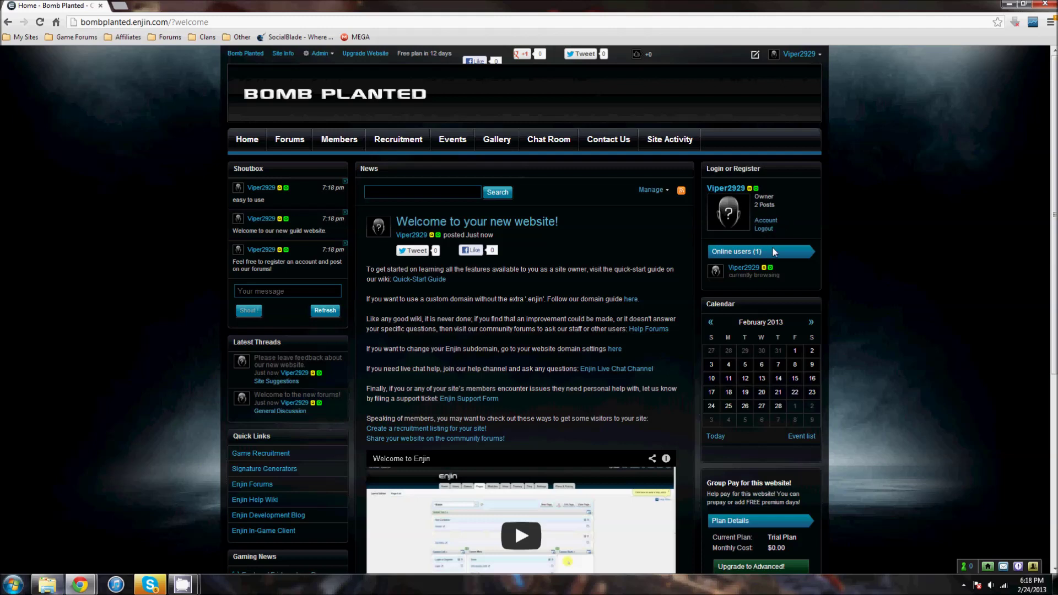
scroll(766, 395, down, 3)
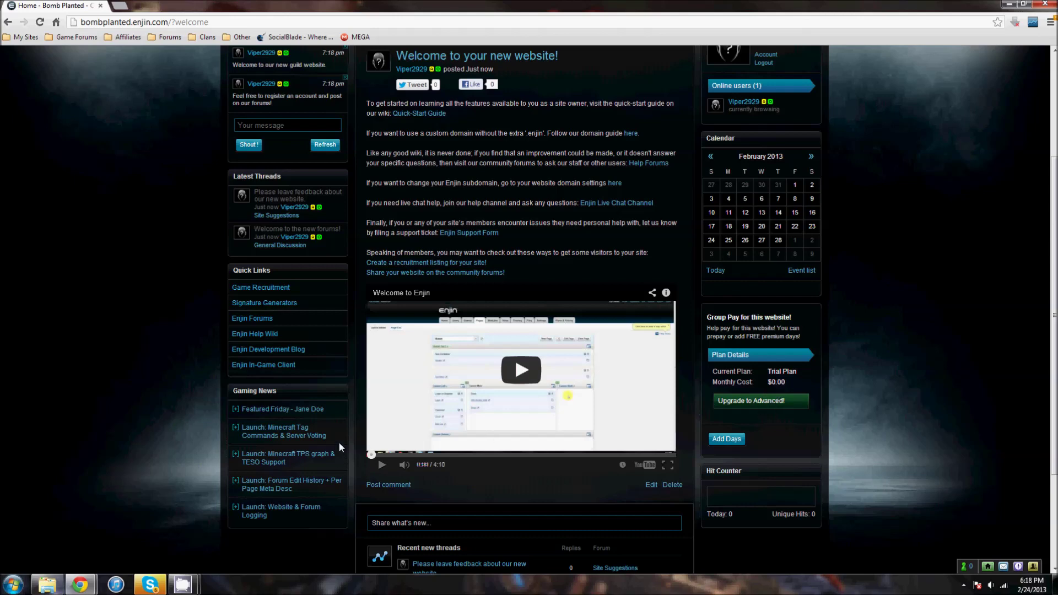
scroll(498, 411, down, 2)
scroll(498, 411, up, 2)
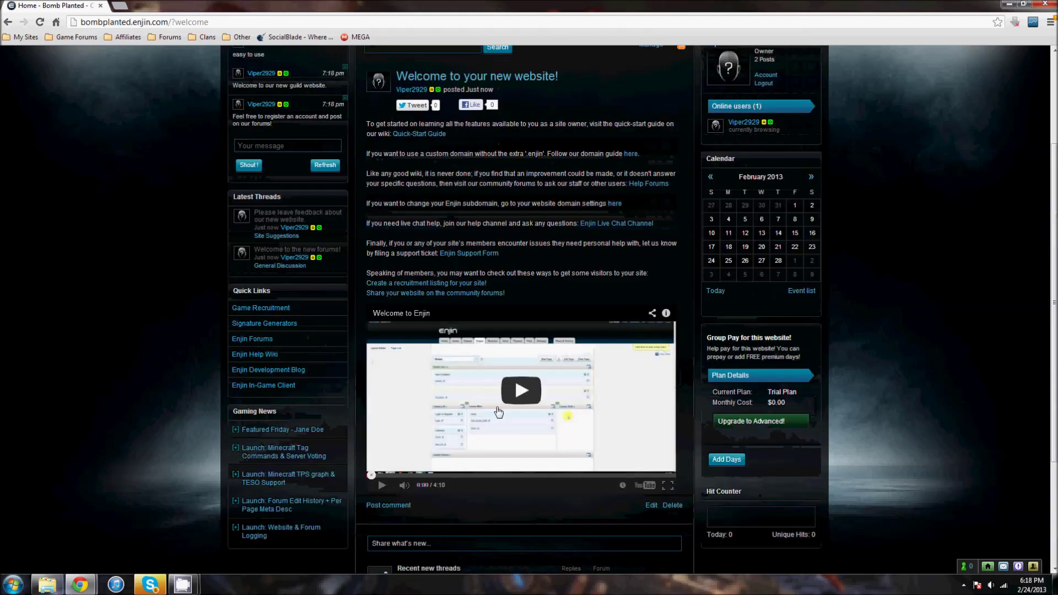
scroll(499, 411, up, 2)
scroll(461, 386, down, 2)
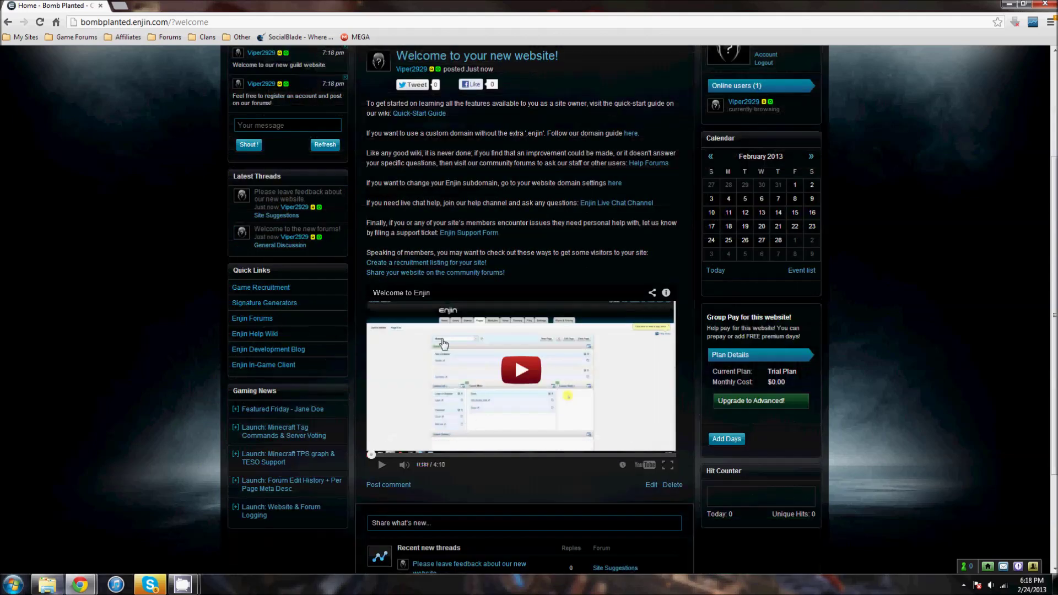
scroll(531, 346, up, 3)
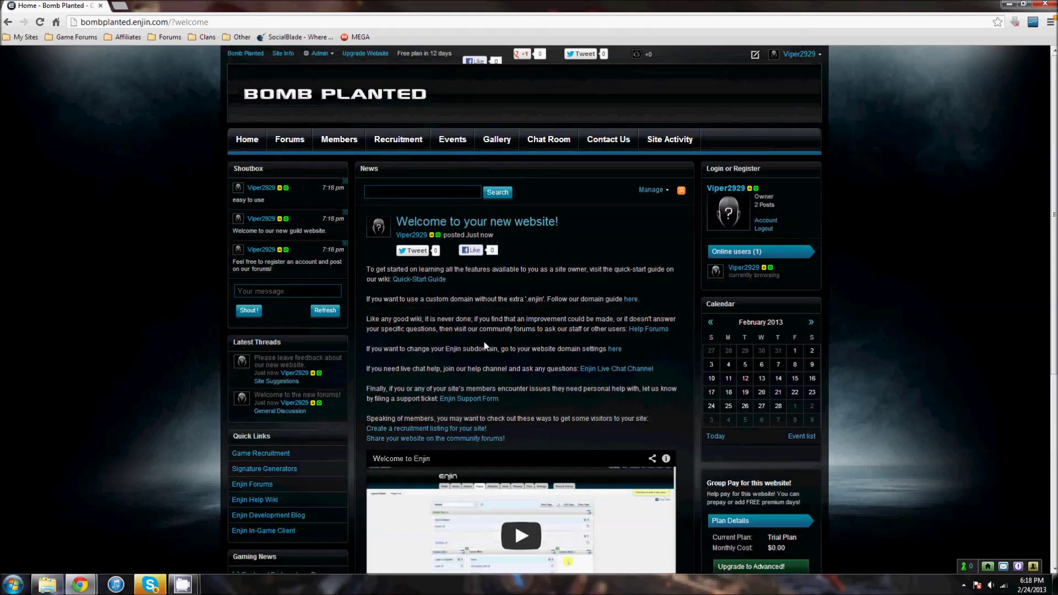
click(296, 141)
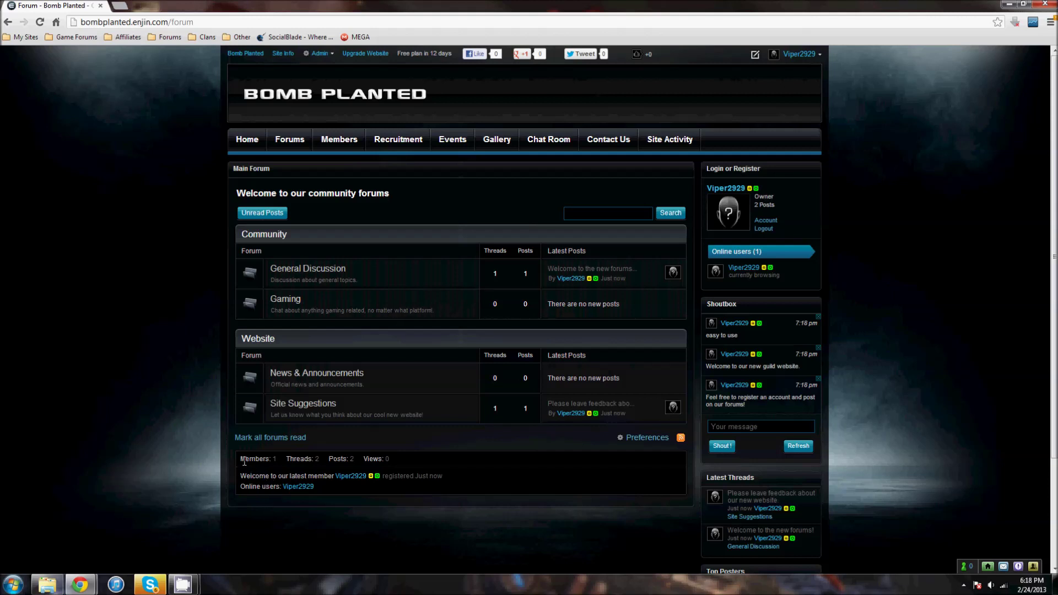
Step: Browse the forum index and highlight the forum member statistics text
drag(240, 459, 408, 462)
click(408, 461)
scroll(745, 331, down, 3)
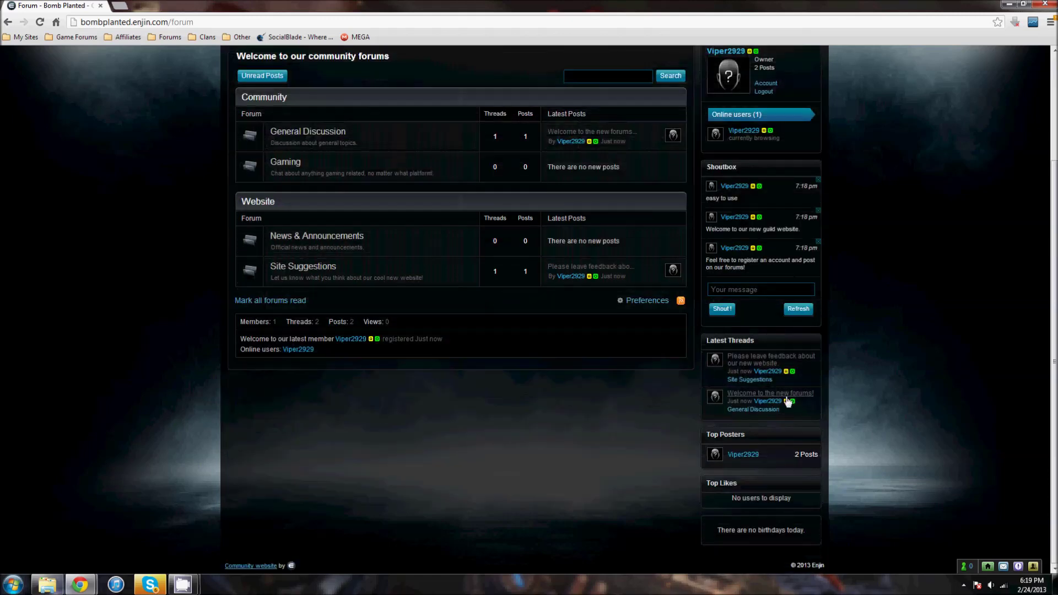
scroll(774, 370, up, 3)
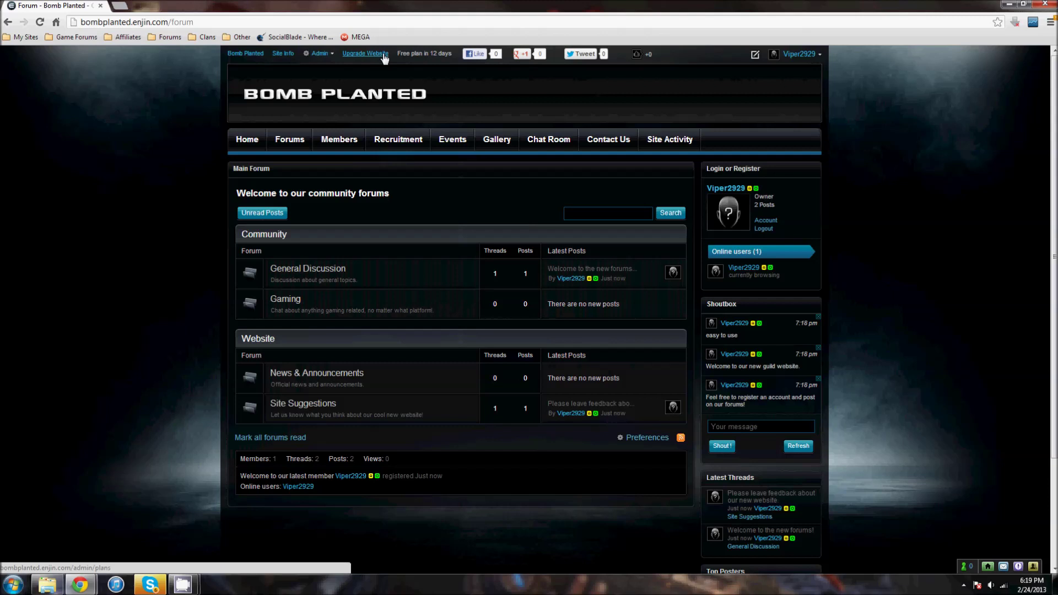
click(319, 54)
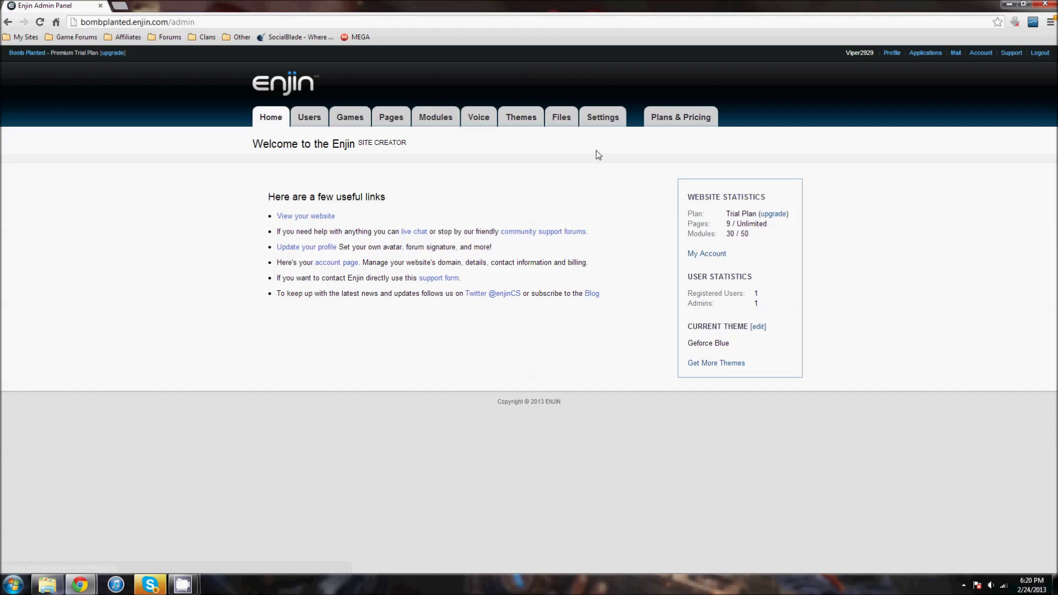
Step: Open the Settings page of the Bomb Planted admin panel
click(608, 123)
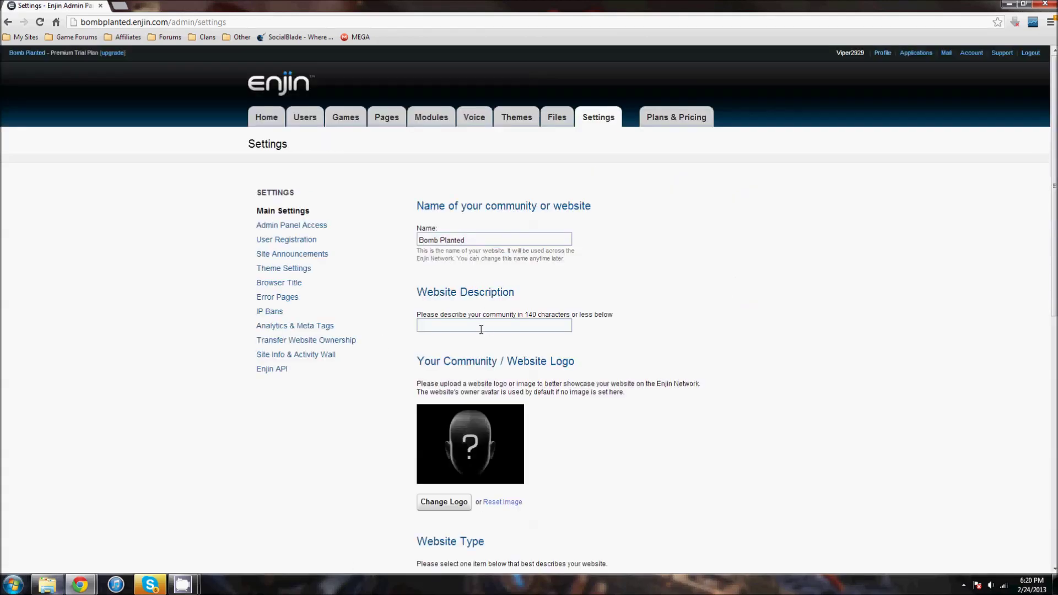
Step: Set the website type to Clan in Main Settings
scroll(485, 324, down, 2)
scroll(488, 328, down, 2)
scroll(488, 328, down, 1)
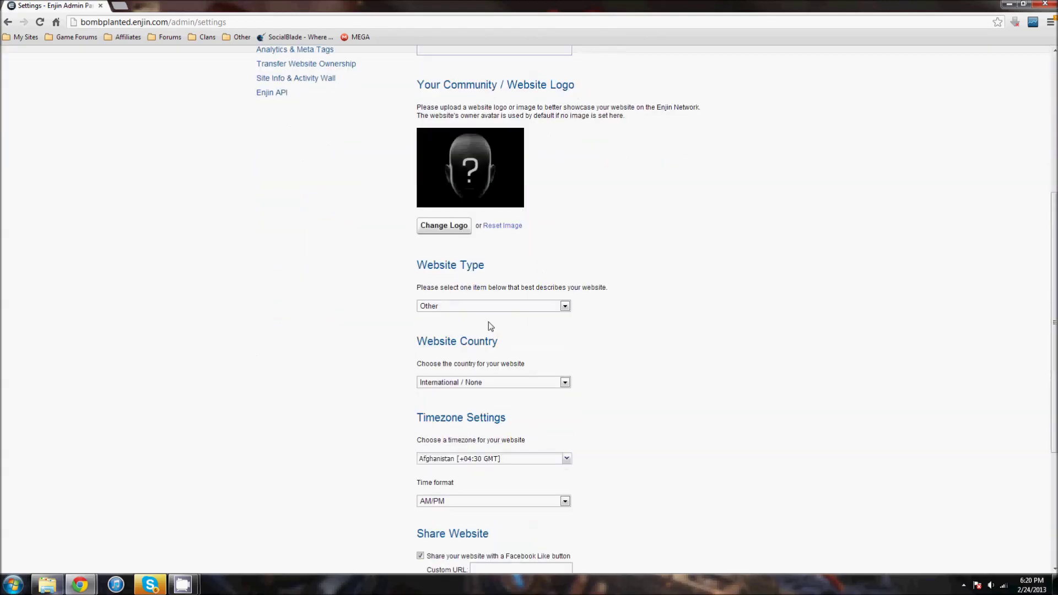
click(489, 307)
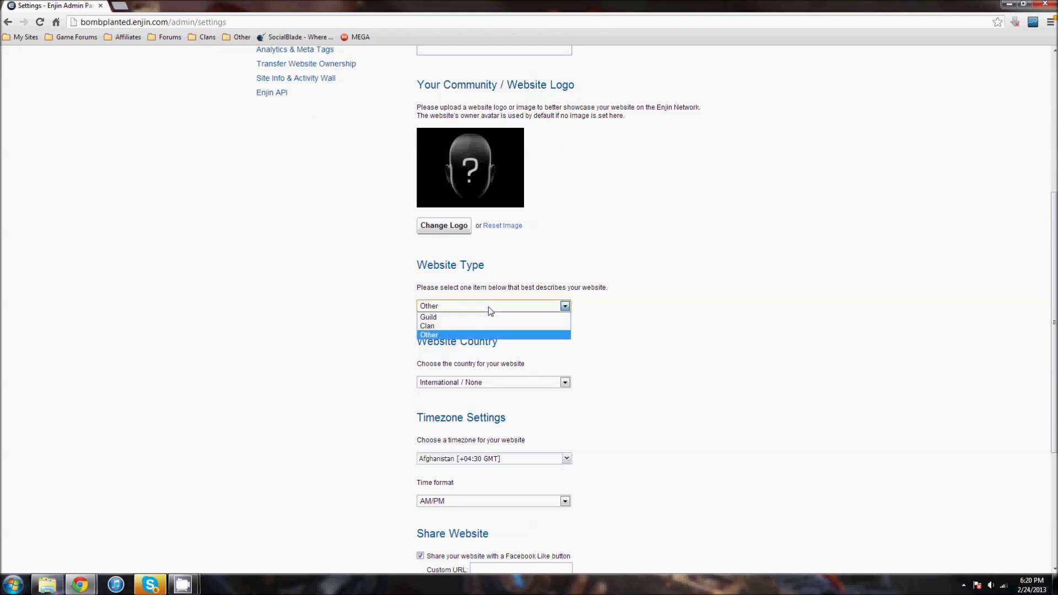
click(447, 326)
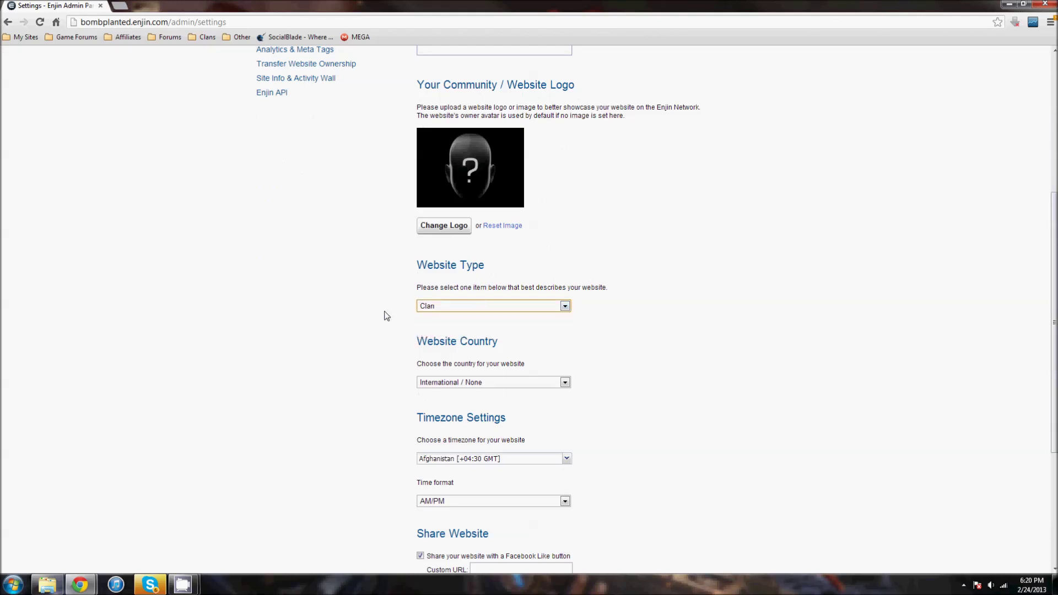
scroll(386, 316, down, 2)
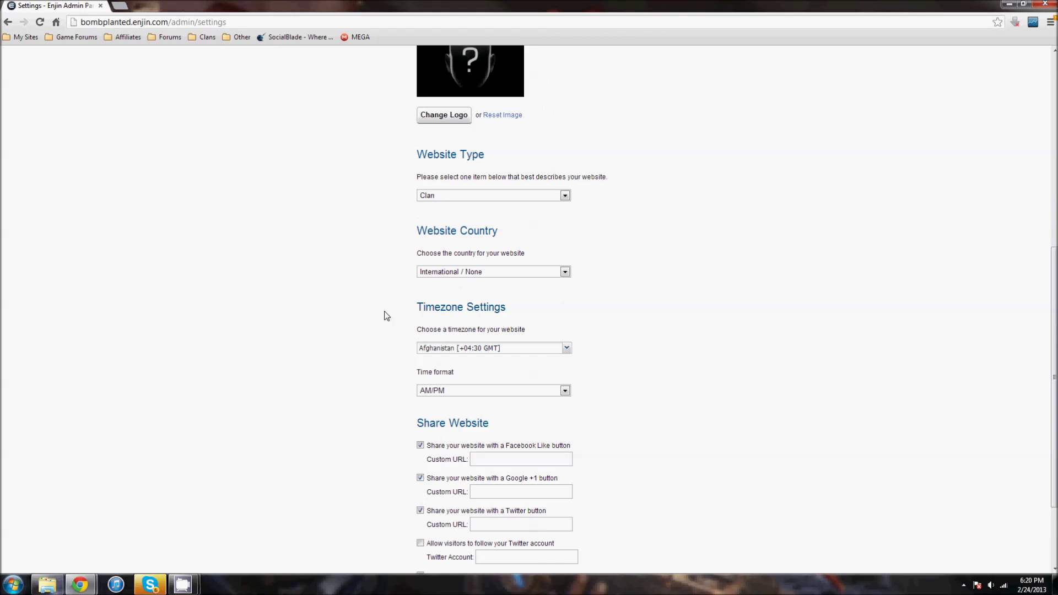
Step: Choose United States as the website country and save the main settings
click(451, 272)
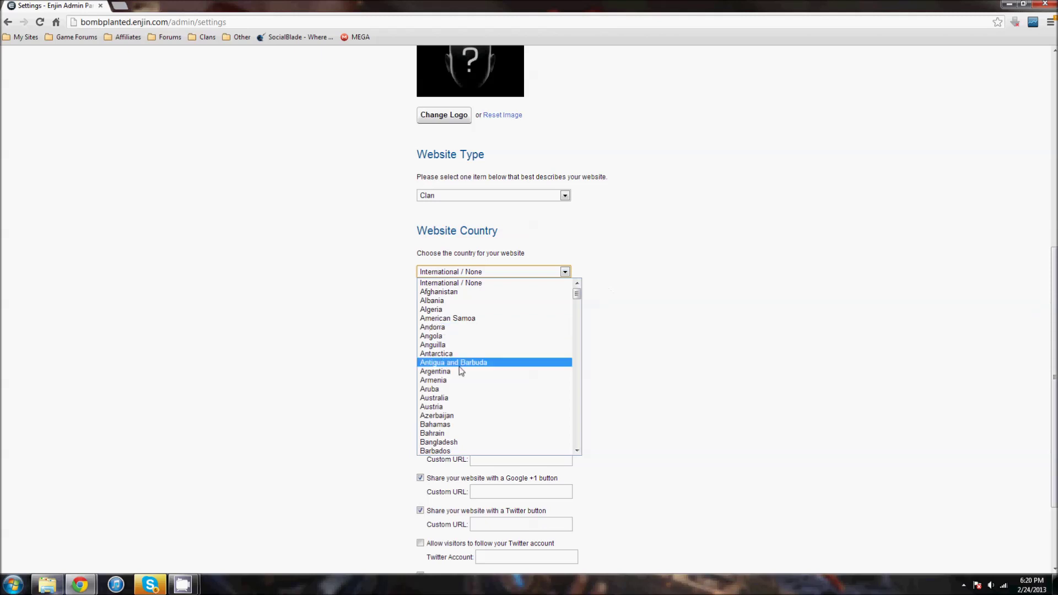
scroll(498, 372, down, 8)
scroll(498, 372, down, 13)
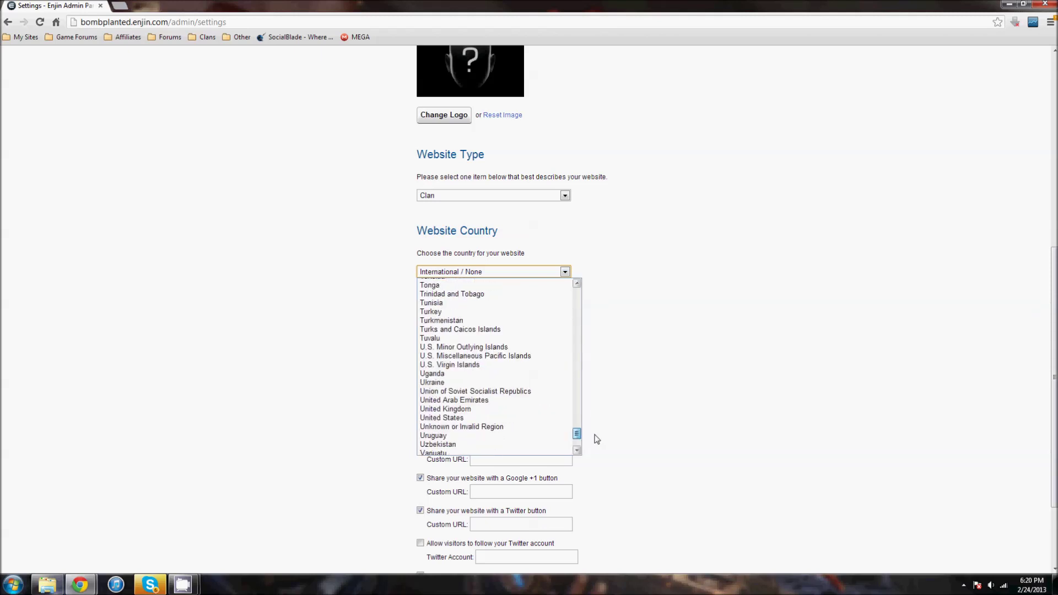
drag(579, 338, 579, 441)
click(446, 327)
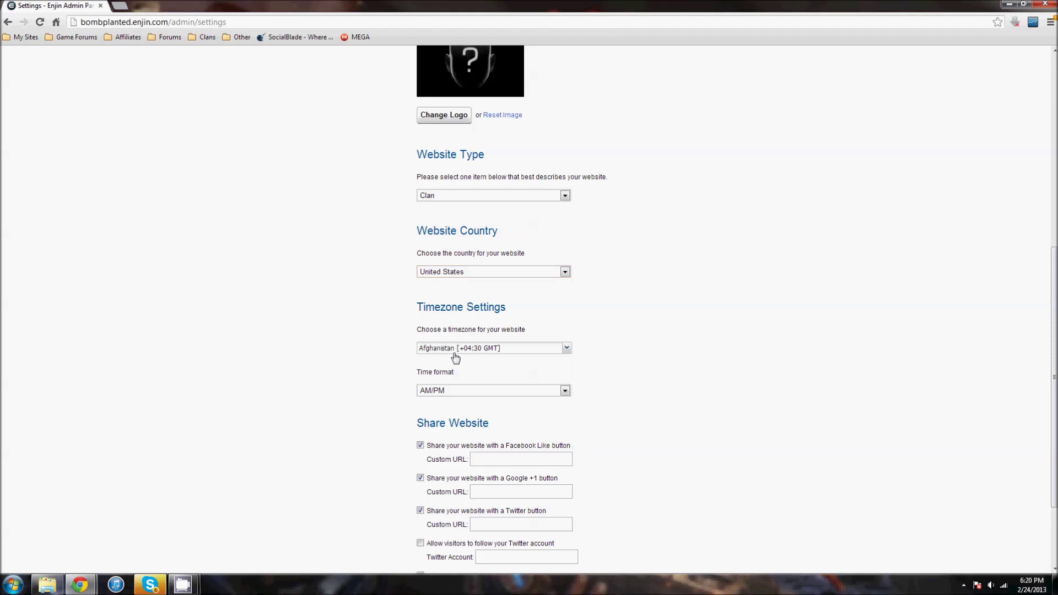
scroll(385, 364, down, 3)
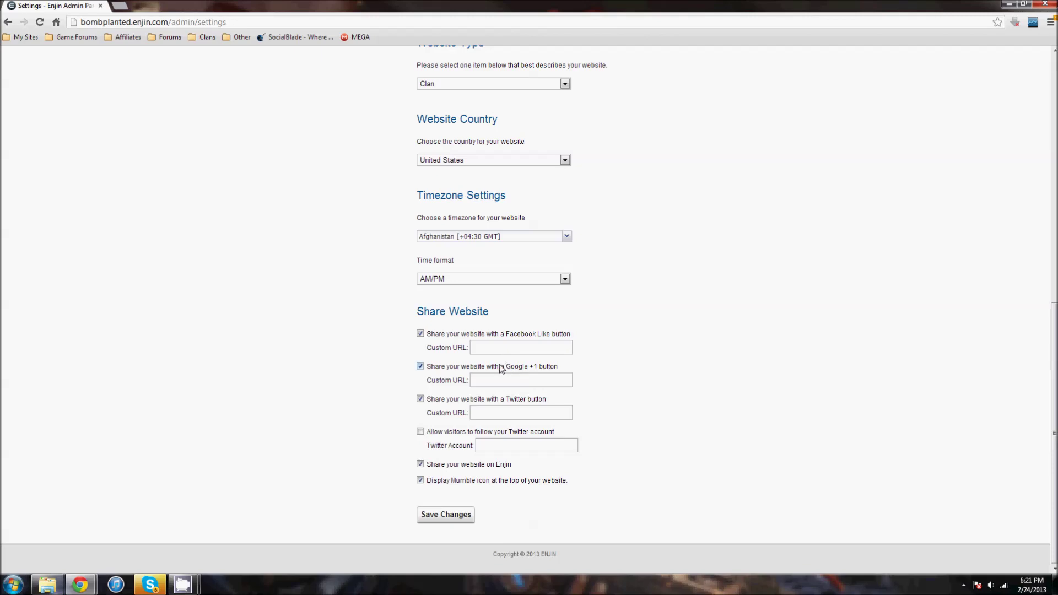
scroll(331, 348, up, 4)
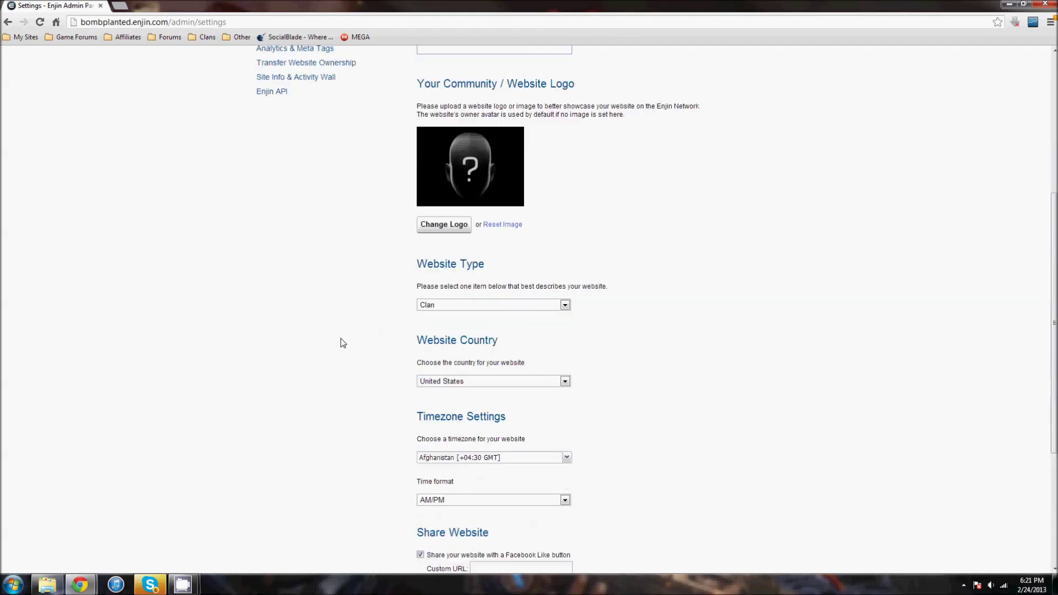
scroll(349, 345, down, 4)
click(464, 516)
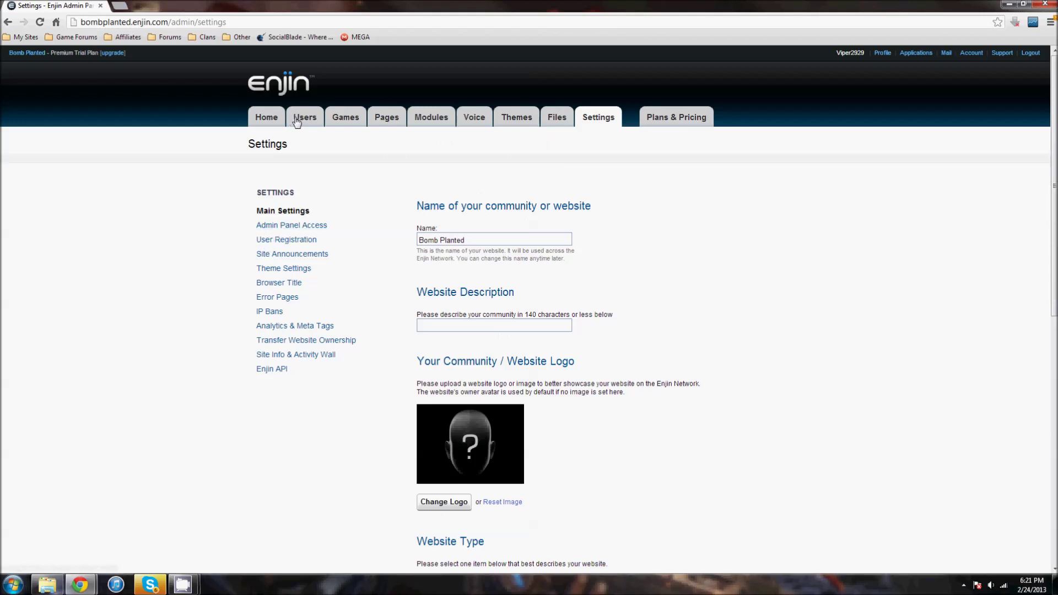
click(670, 124)
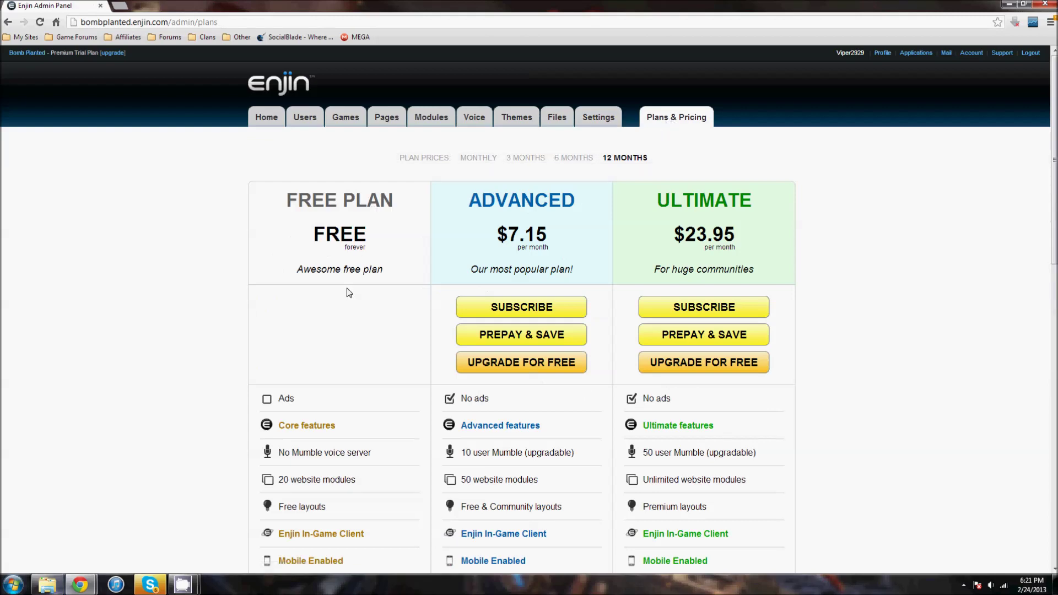
Step: Compare the Free, Advanced and Ultimate plans and read the free plan's core features
scroll(349, 292, down, 2)
scroll(887, 337, up, 1)
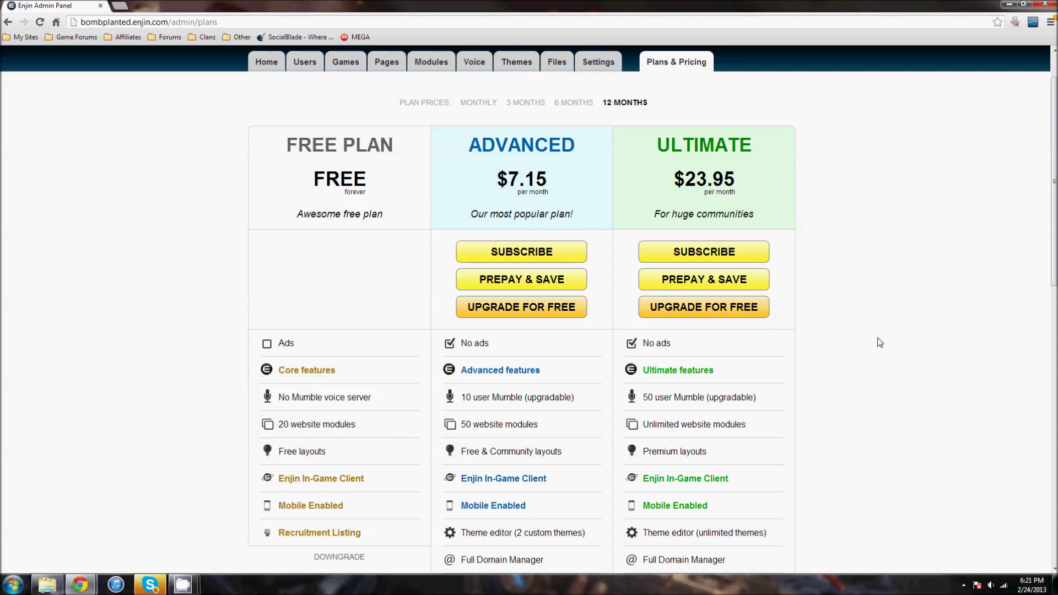
mouse_move(321, 478)
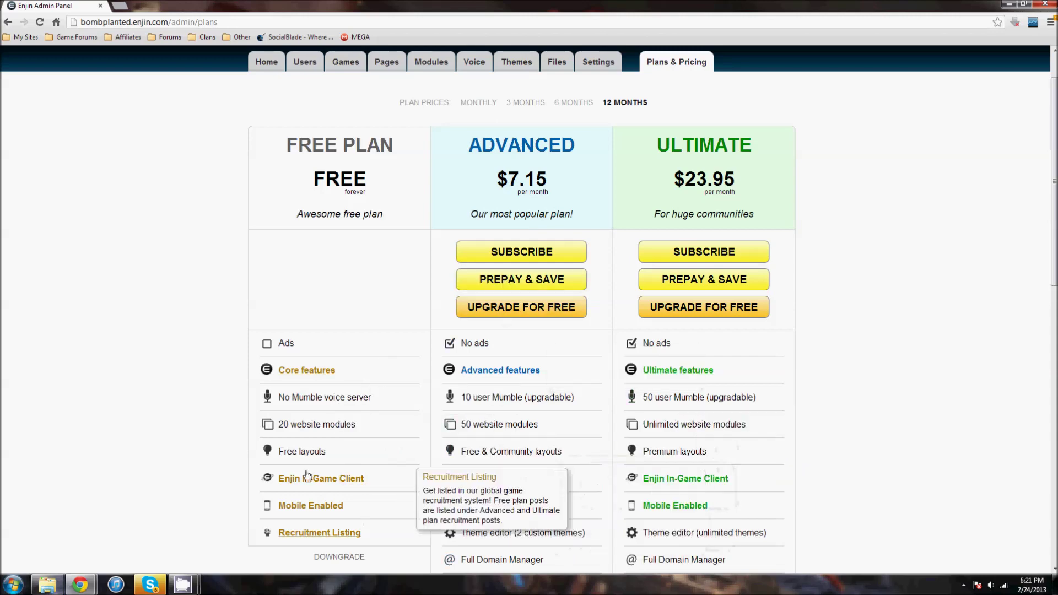
scroll(307, 475, down, 1)
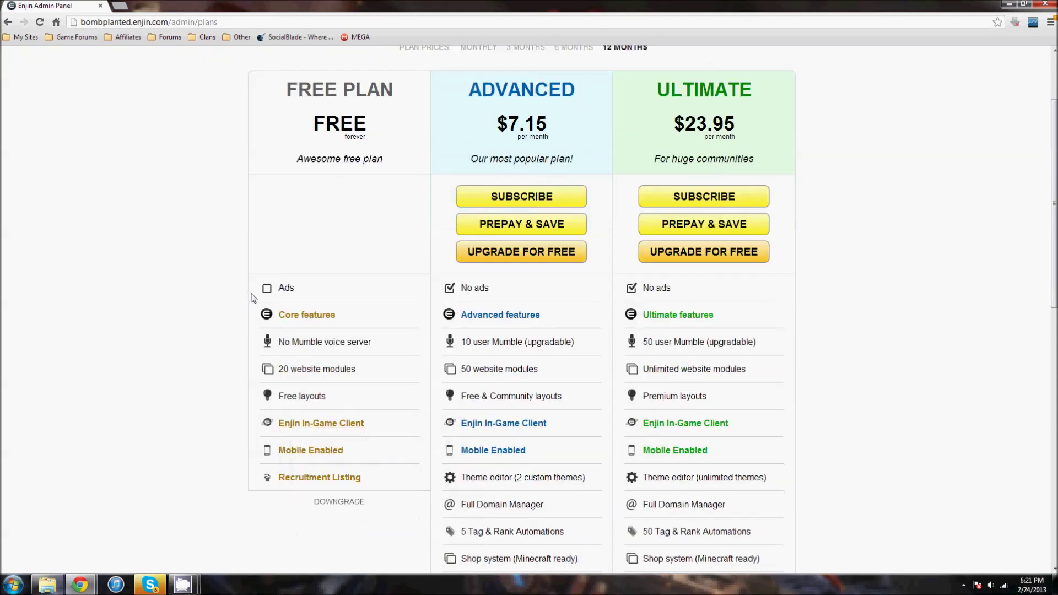
mouse_move(324, 397)
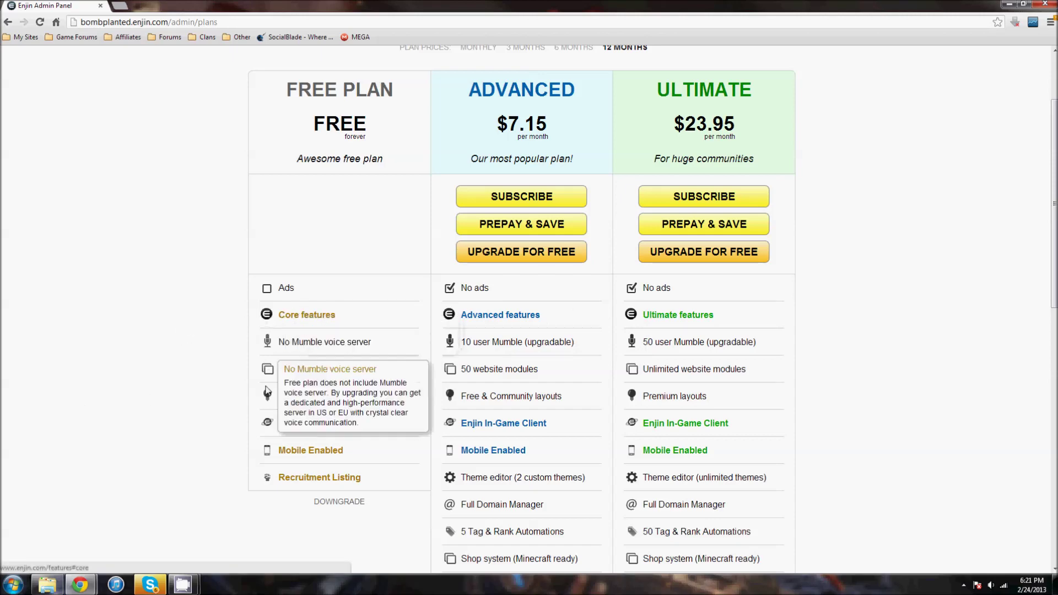
click(318, 317)
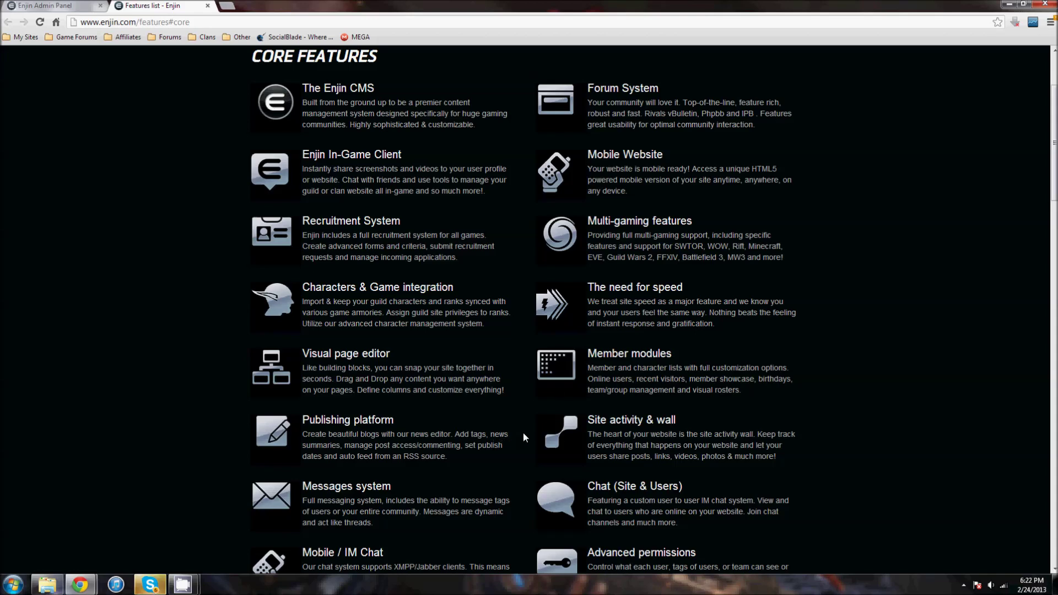
scroll(524, 432, down, 2)
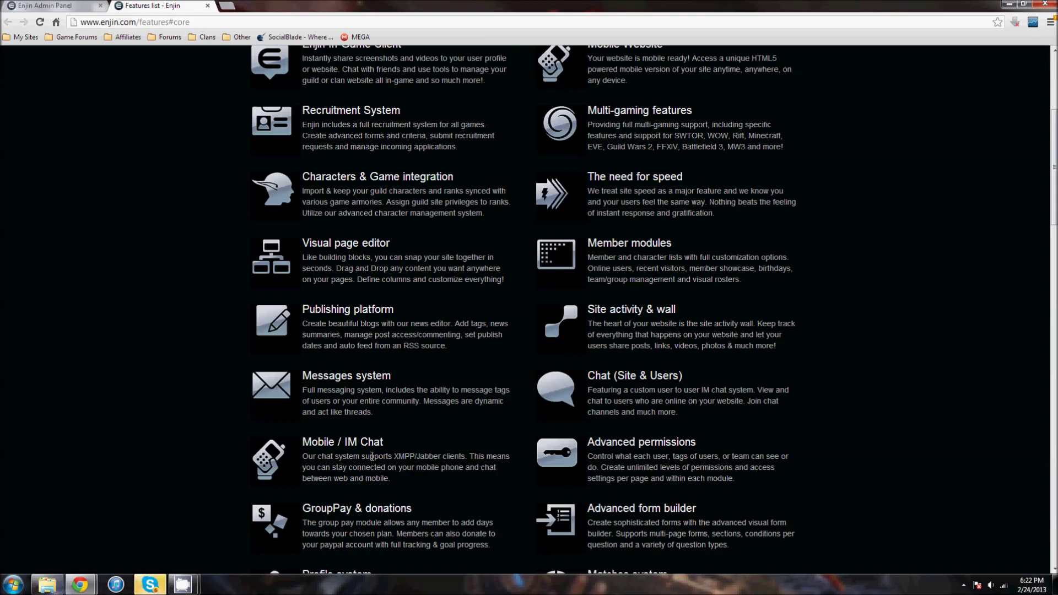
scroll(413, 474, down, 2)
scroll(414, 474, down, 4)
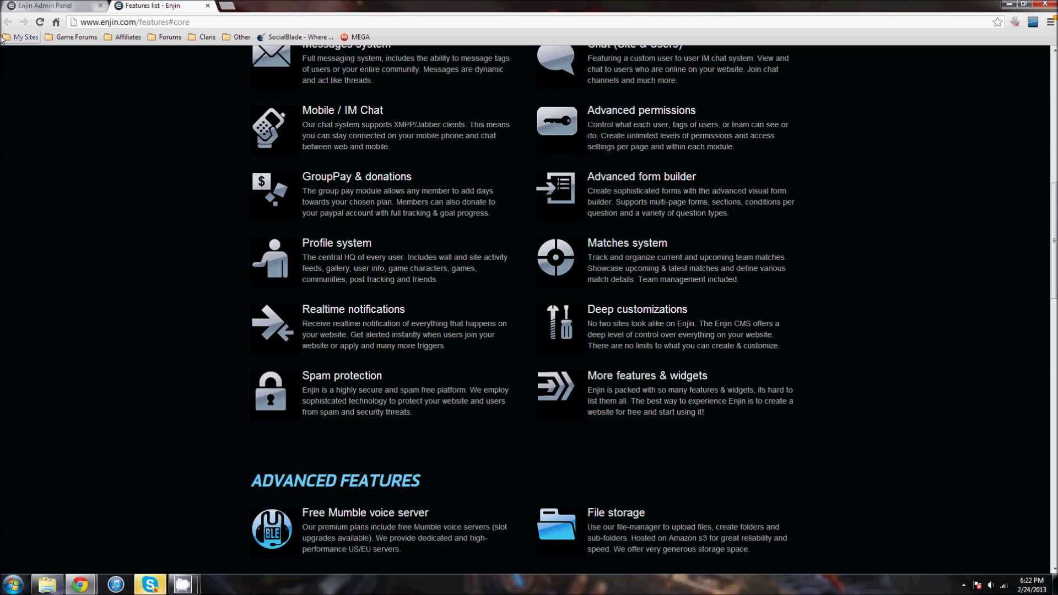
click(207, 5)
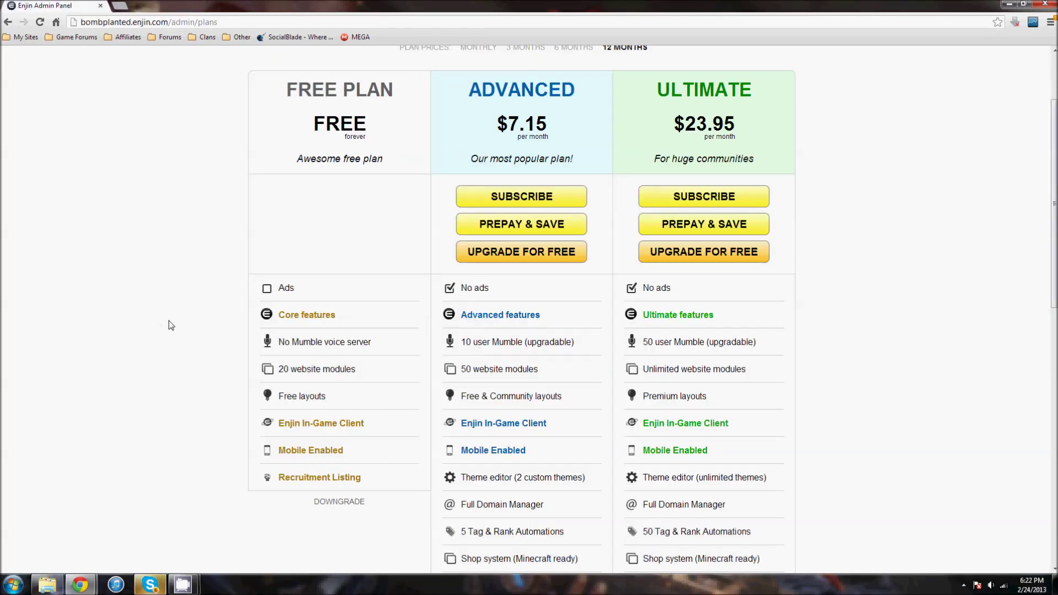
scroll(180, 340, down, 5)
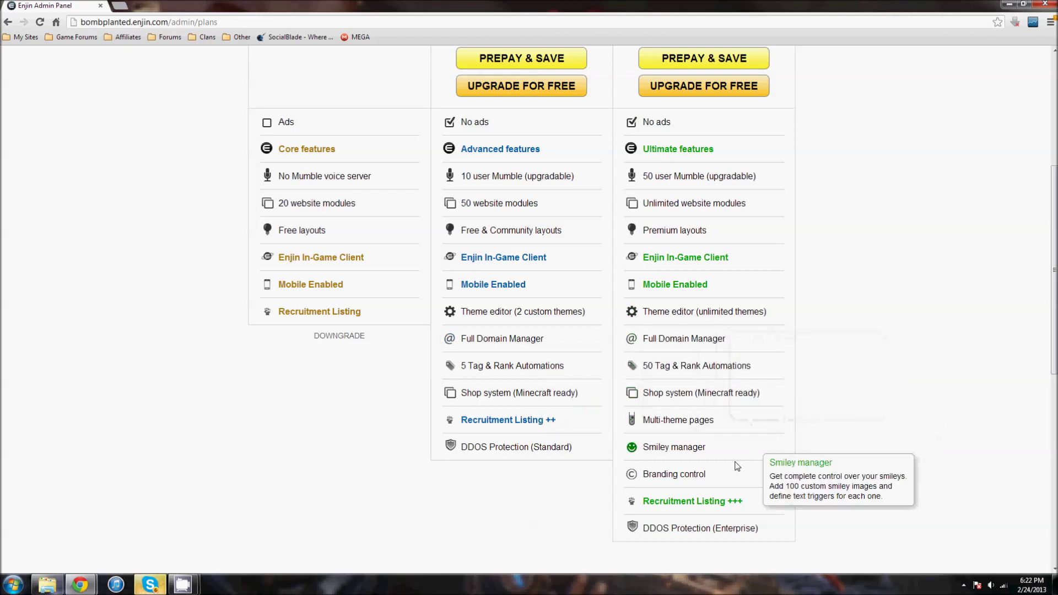
scroll(714, 248, up, 3)
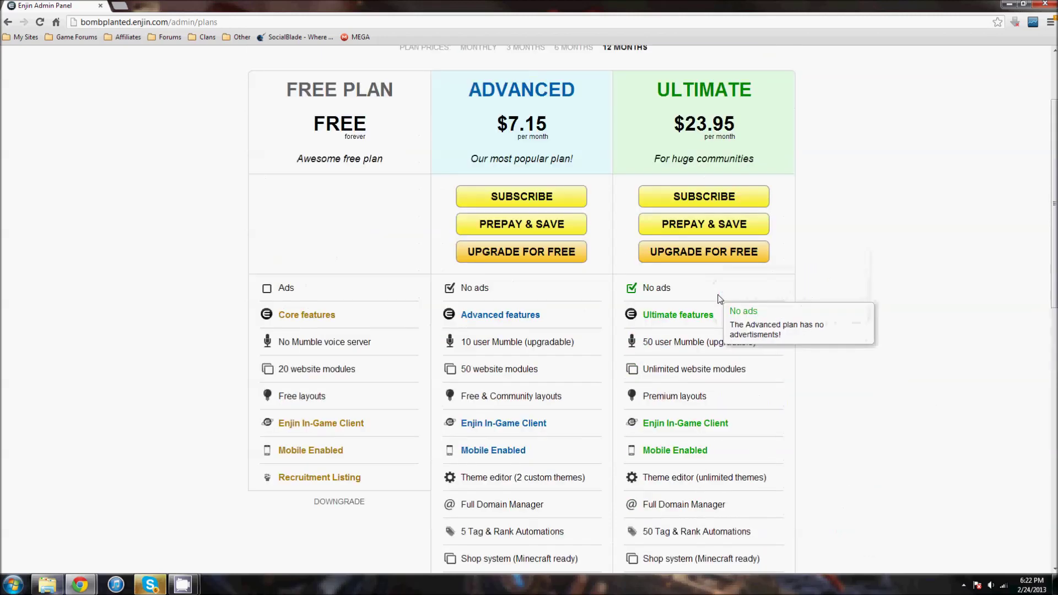
scroll(702, 385, down, 4)
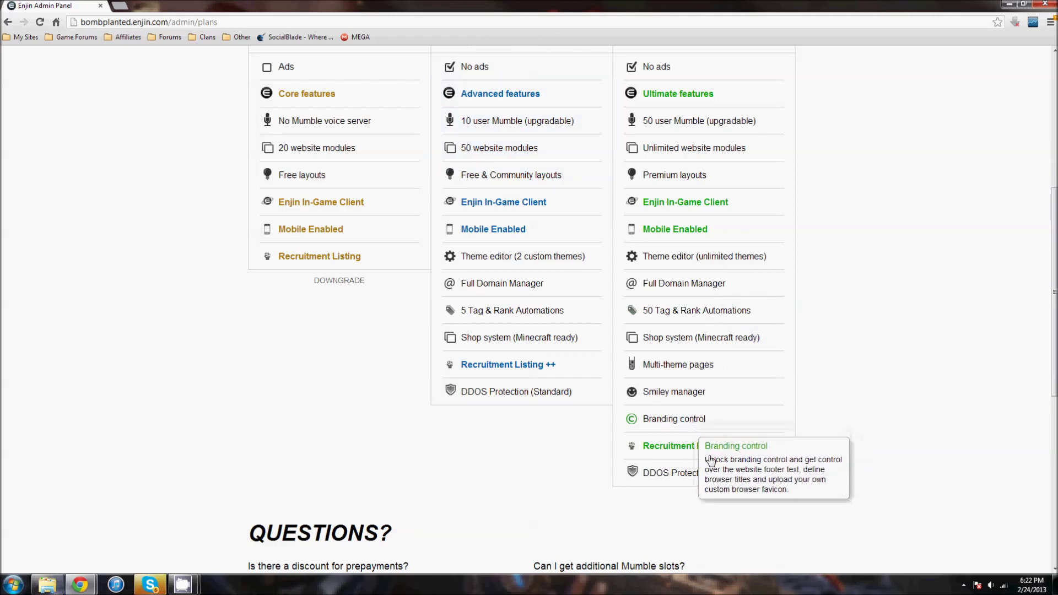
scroll(604, 480, up, 1)
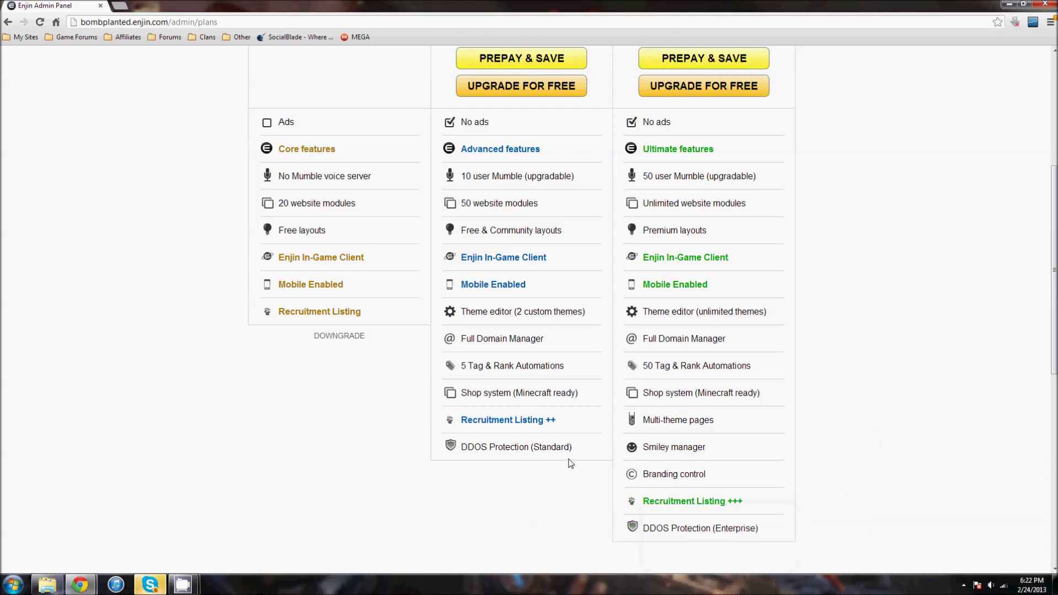
scroll(551, 342, up, 4)
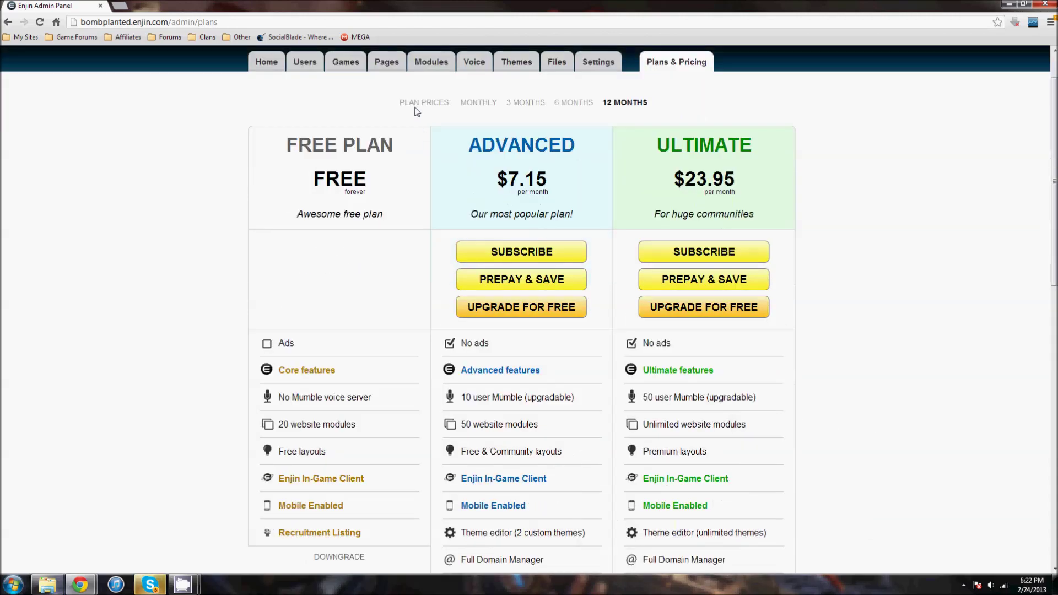
drag(397, 102, 662, 97)
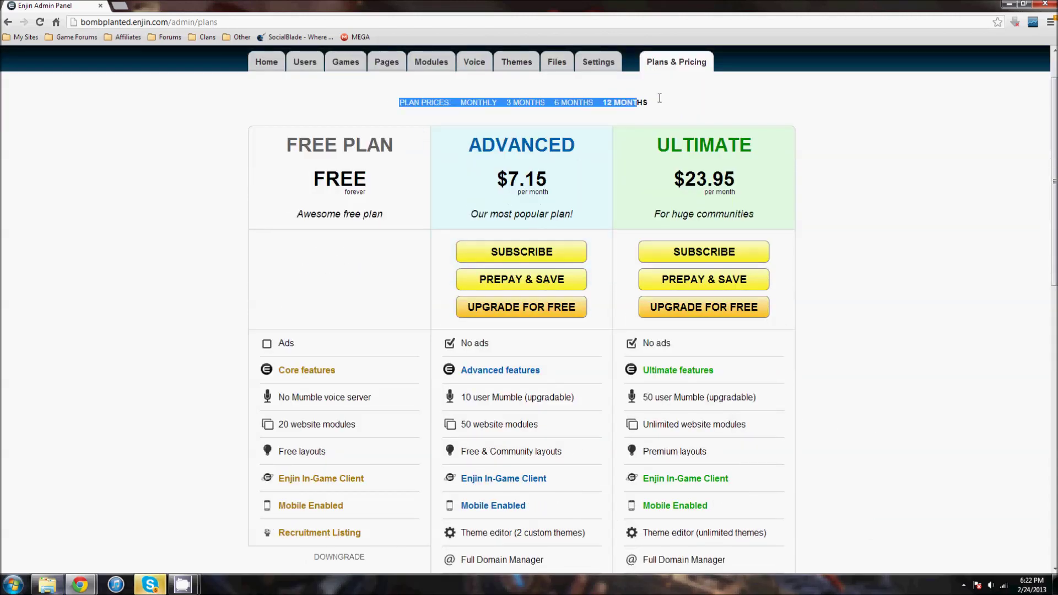
click(715, 118)
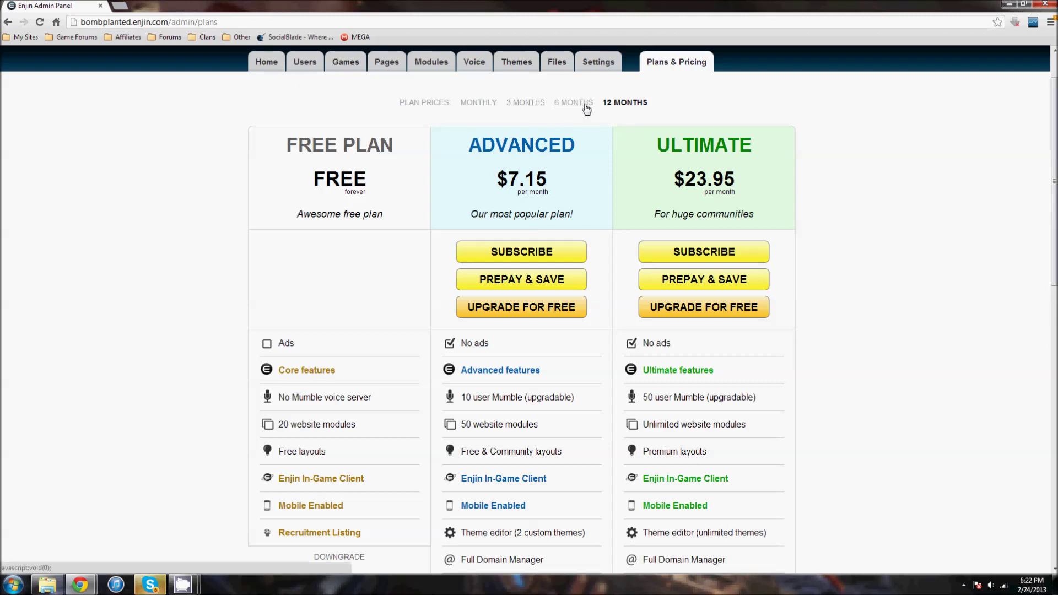
Step: Switch plan prices to monthly billing: Advanced $8.95, Ultimate $29.95
click(480, 105)
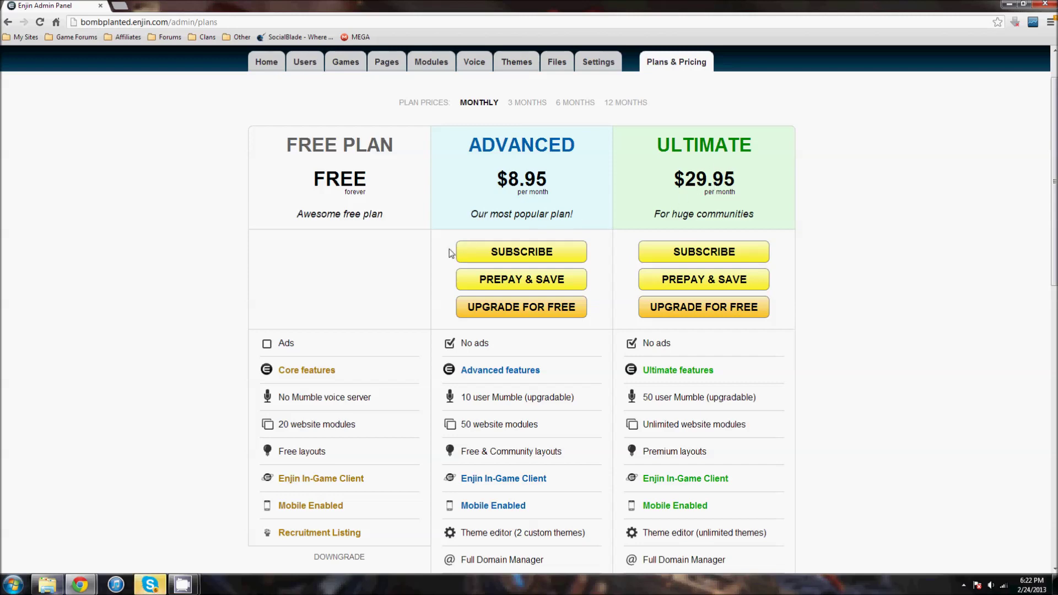
scroll(389, 234, down, 2)
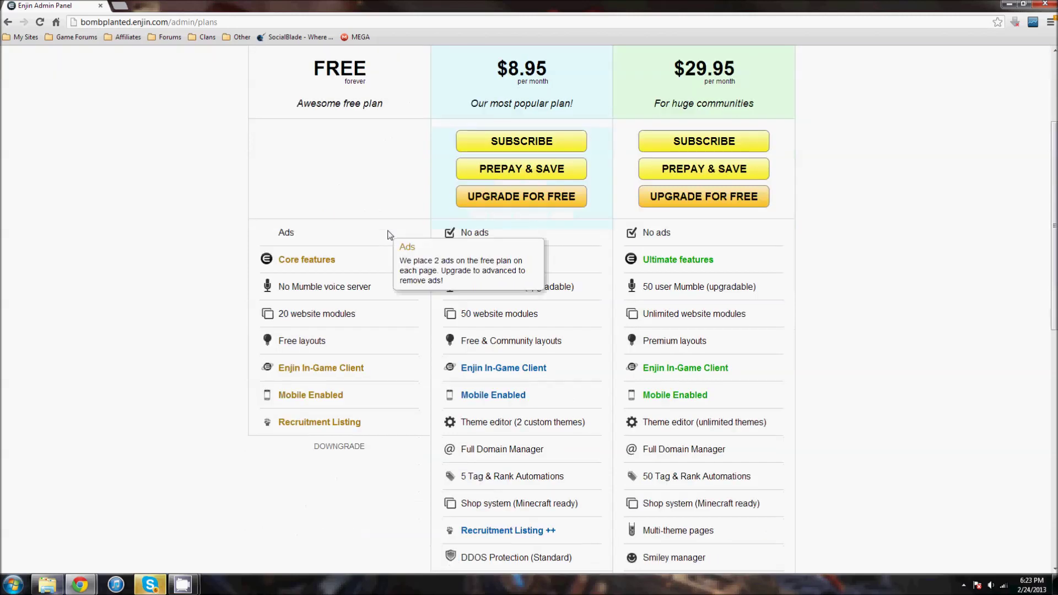
scroll(389, 233, down, 2)
scroll(397, 237, up, 4)
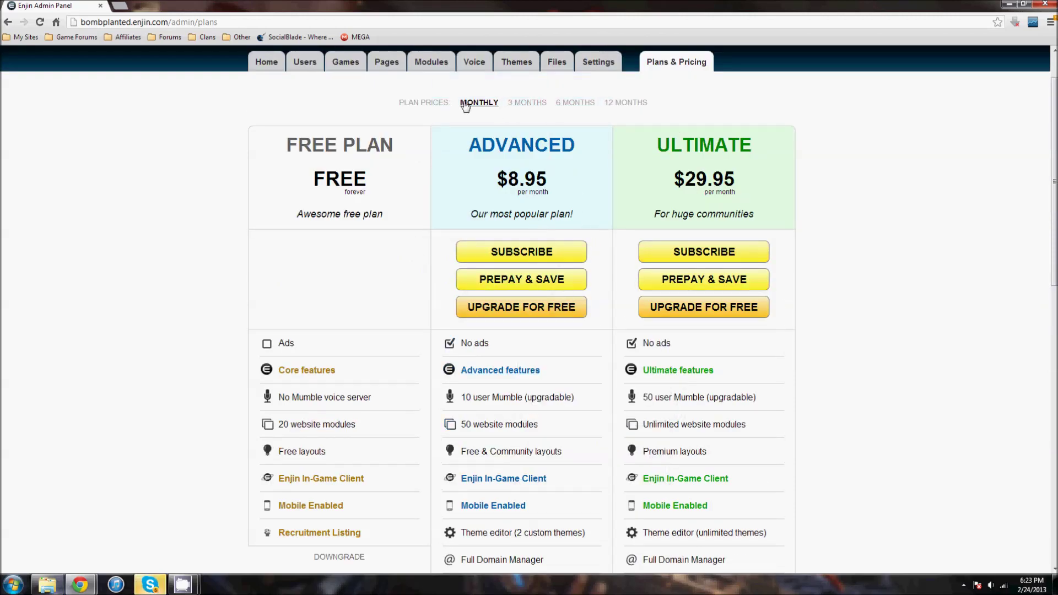
scroll(339, 328, down, 3)
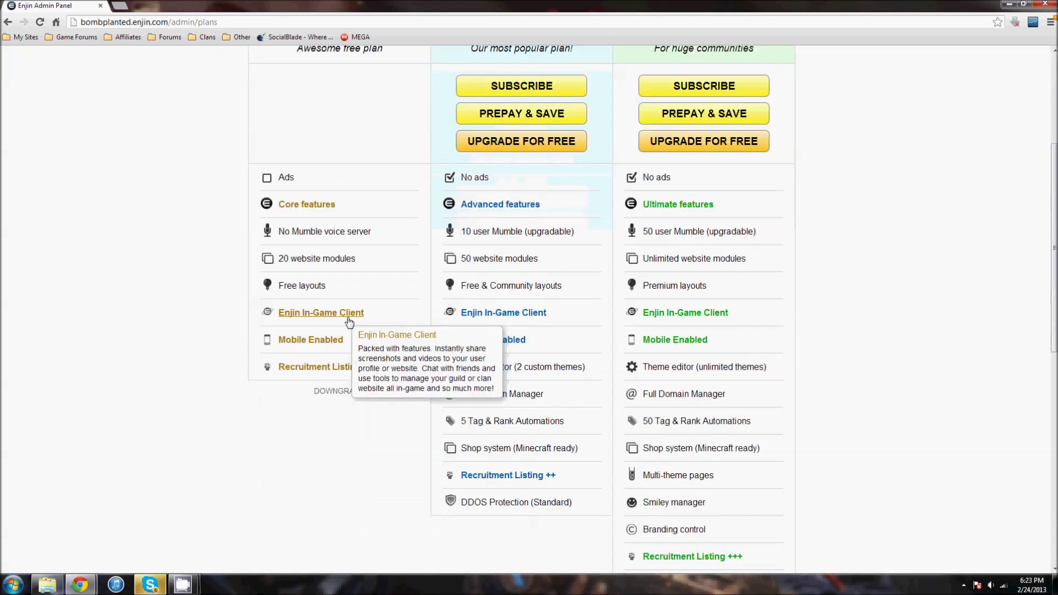
scroll(321, 273, up, 3)
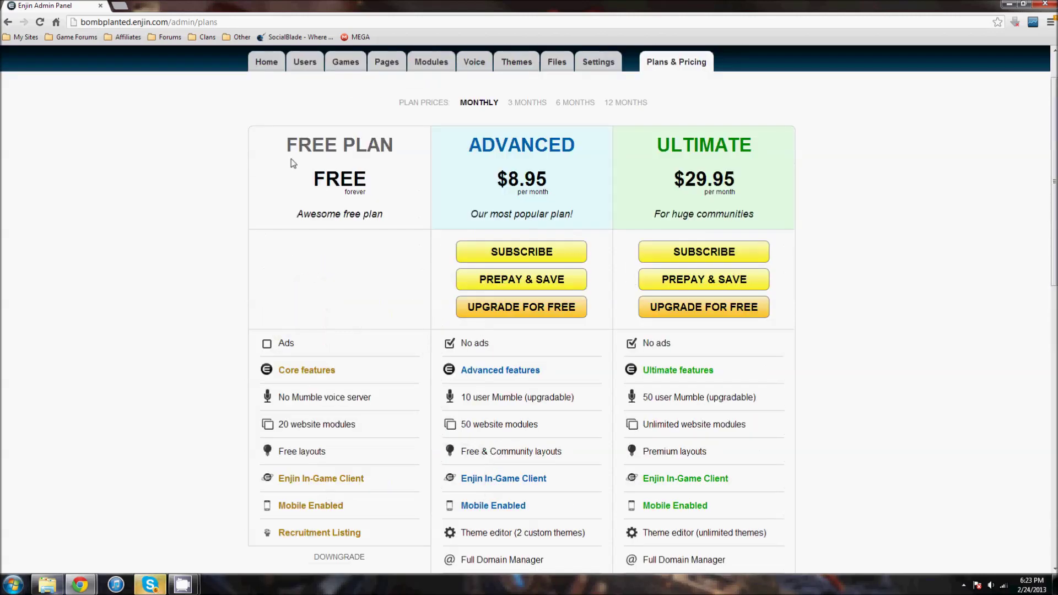
click(348, 67)
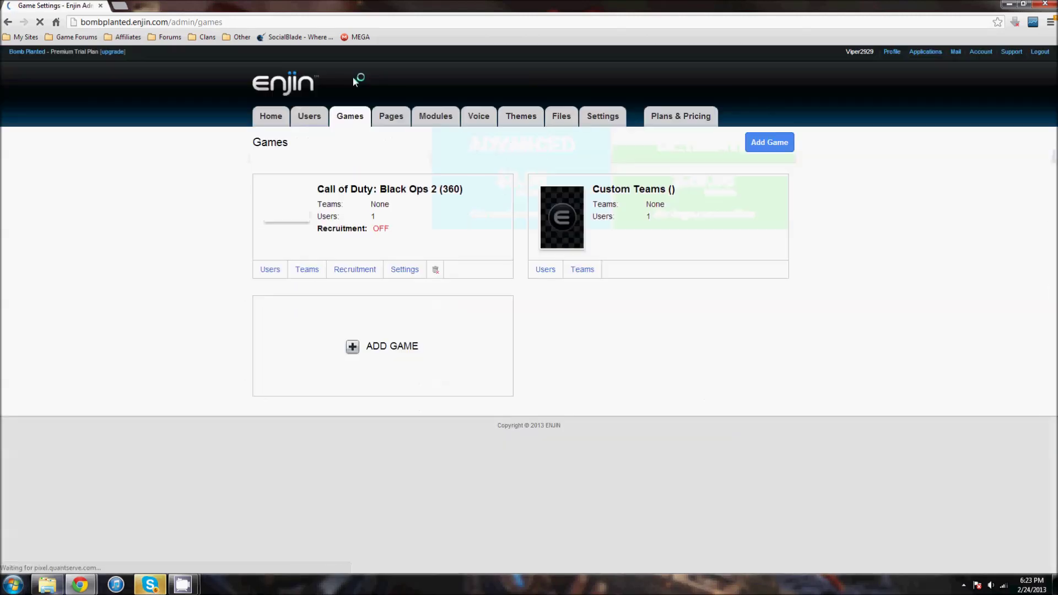
Step: Add Minecraft: Xbox 360 Edition (360) as a game from the Game Name suggestions
click(382, 349)
text(Min)
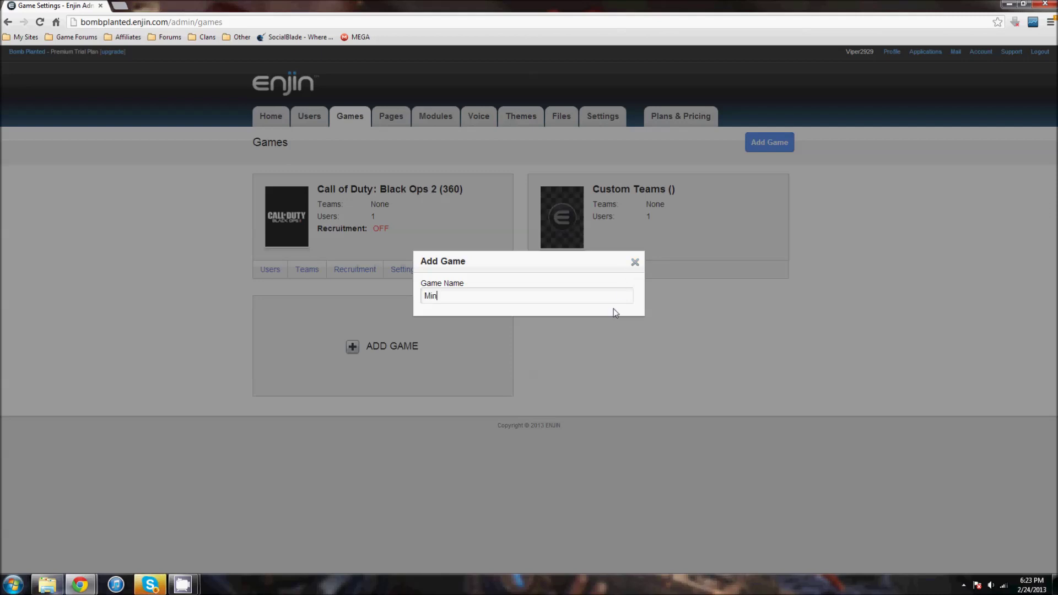
text(ecraft)
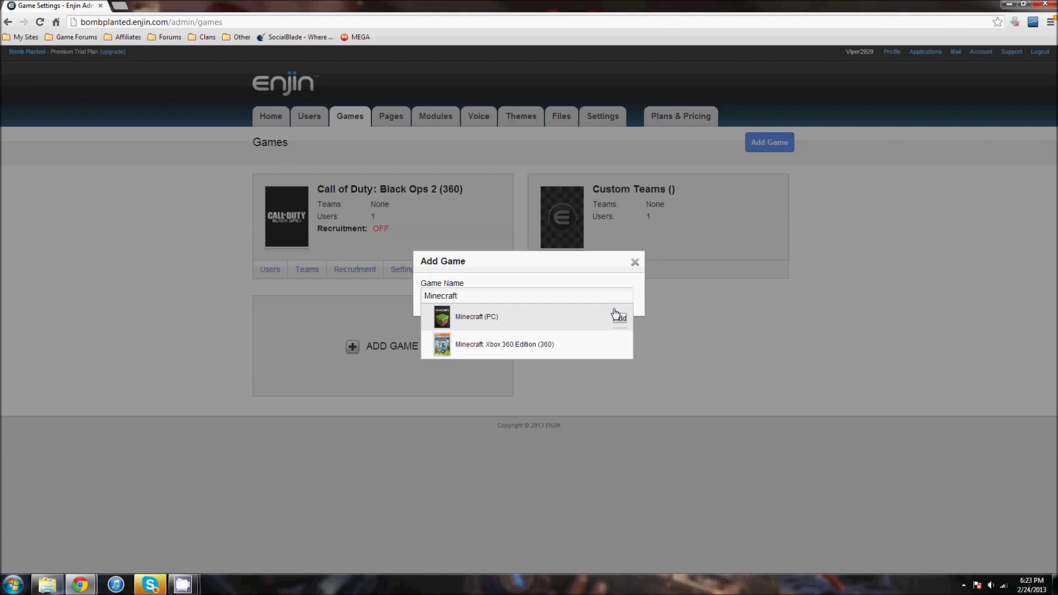
click(579, 346)
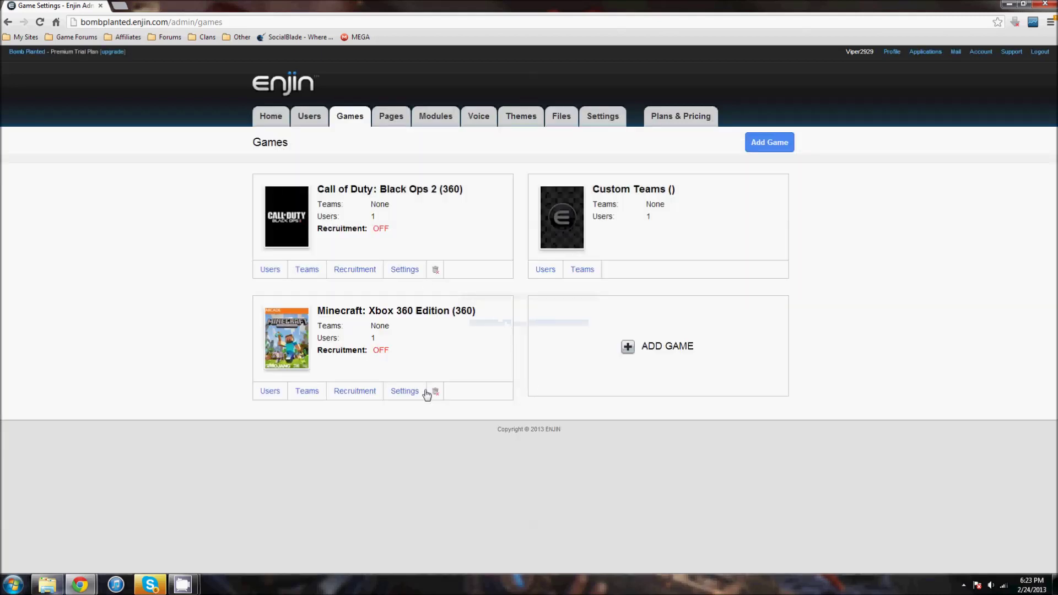
Step: Scroll through the Call of Duty: Black Ops 2 recruitment form
click(361, 271)
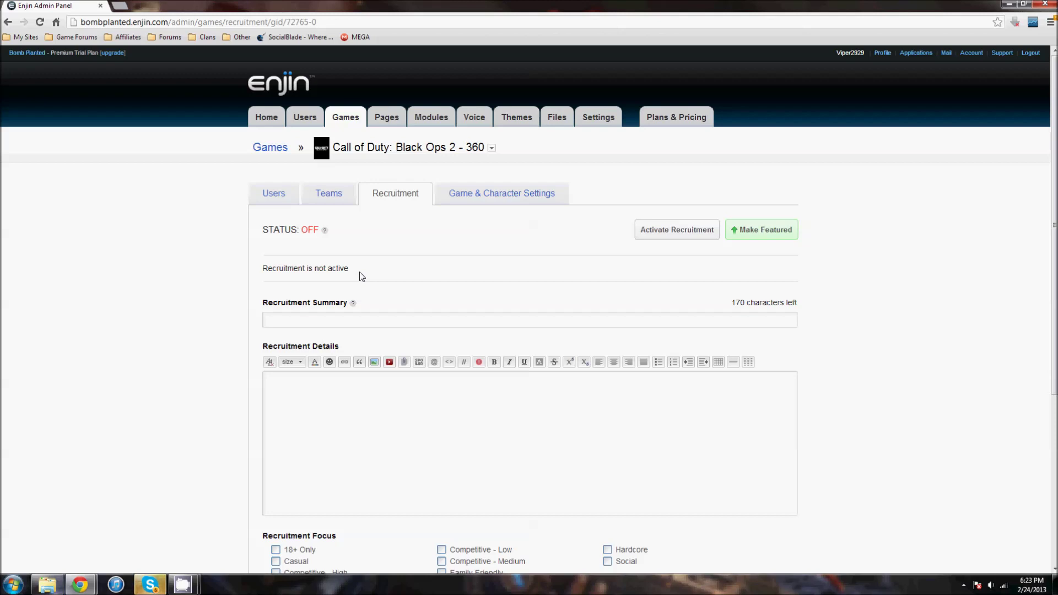
scroll(333, 321, down, 2)
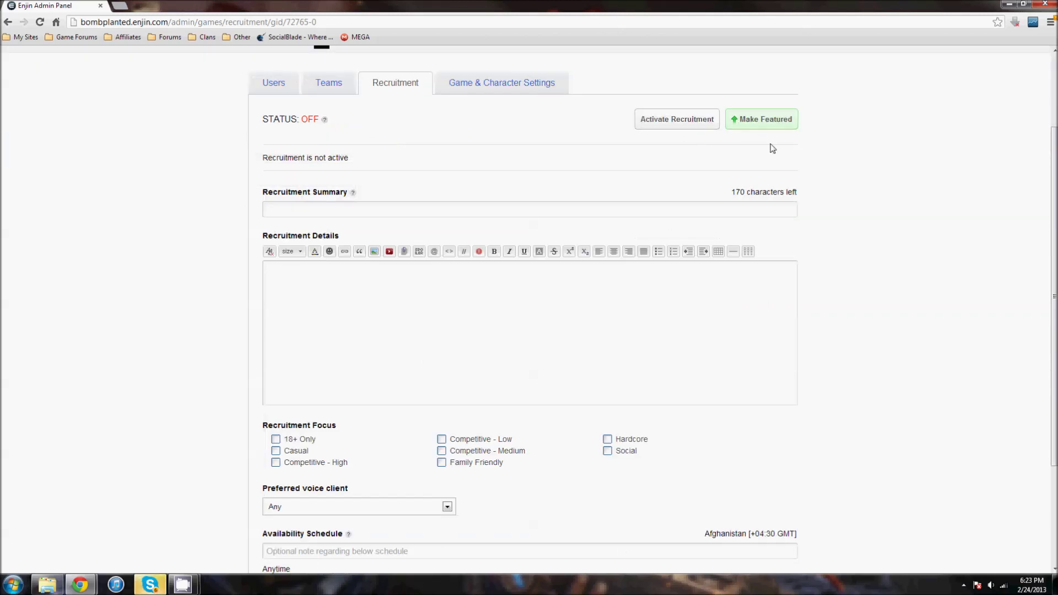
scroll(563, 322, down, 3)
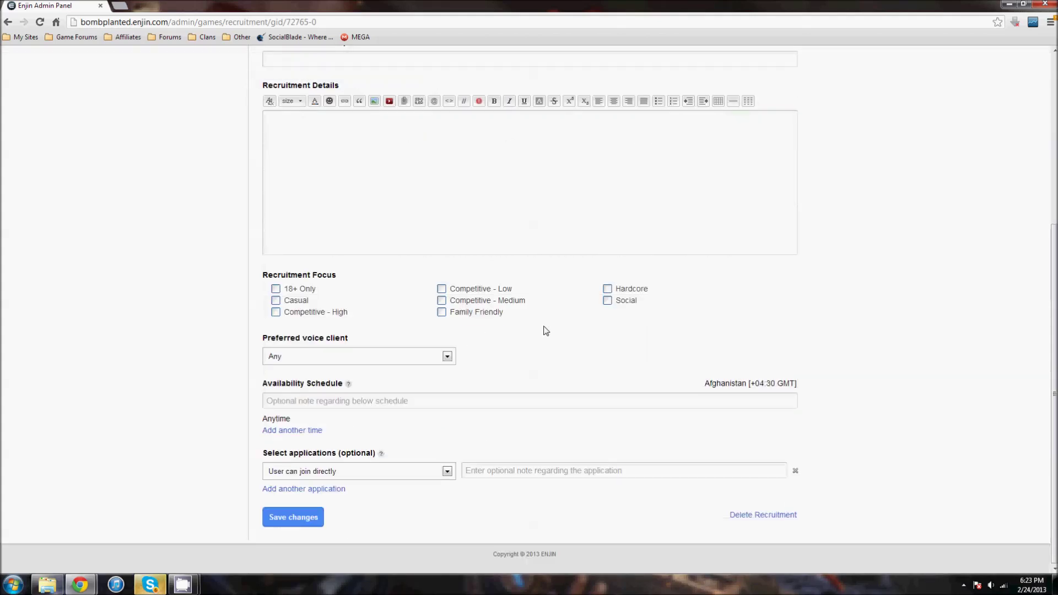
scroll(546, 326, up, 4)
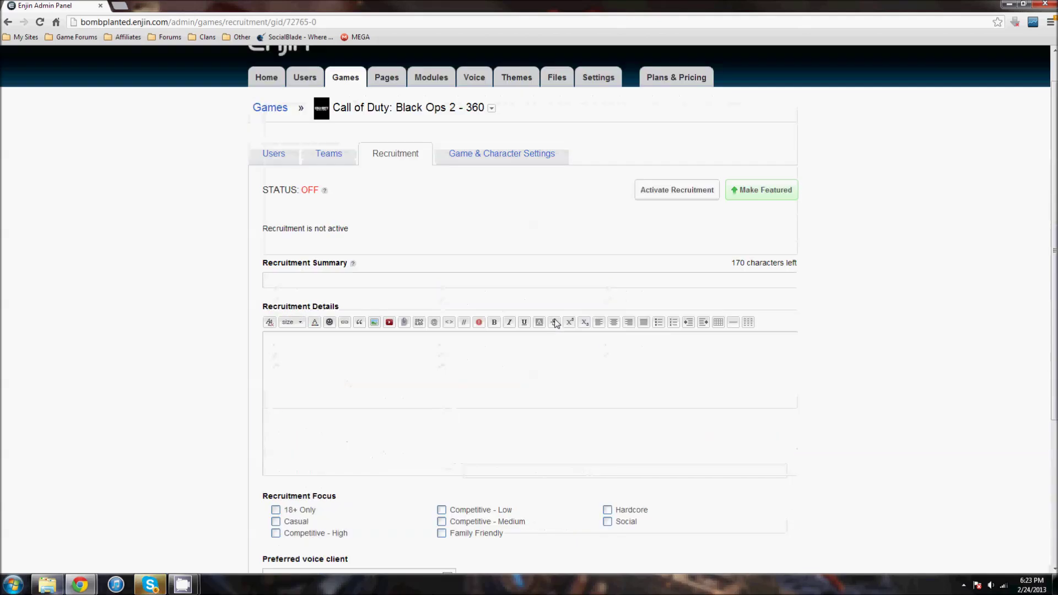
scroll(558, 296, up, 1)
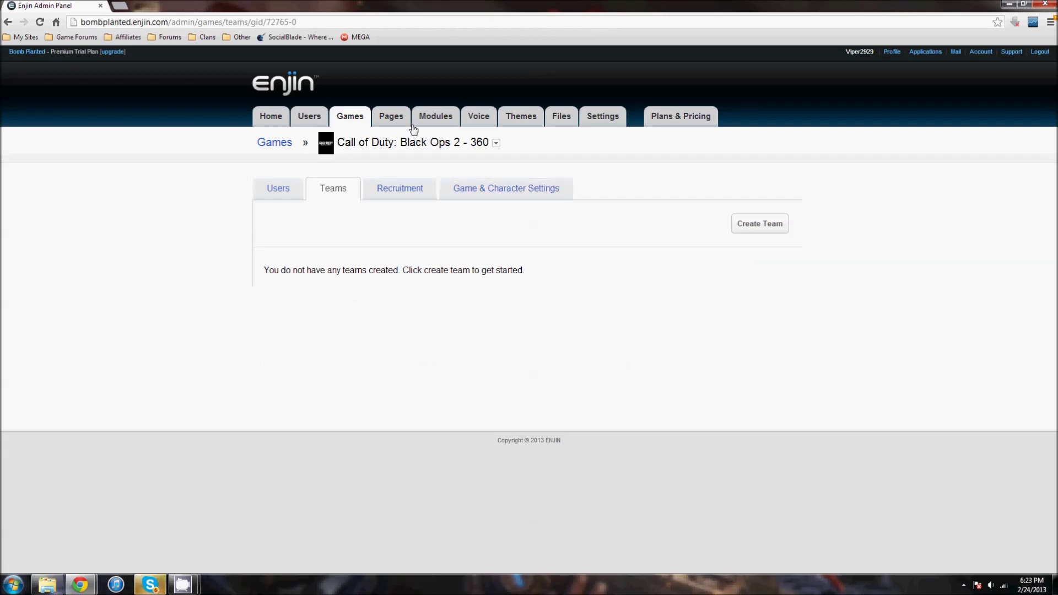
click(390, 122)
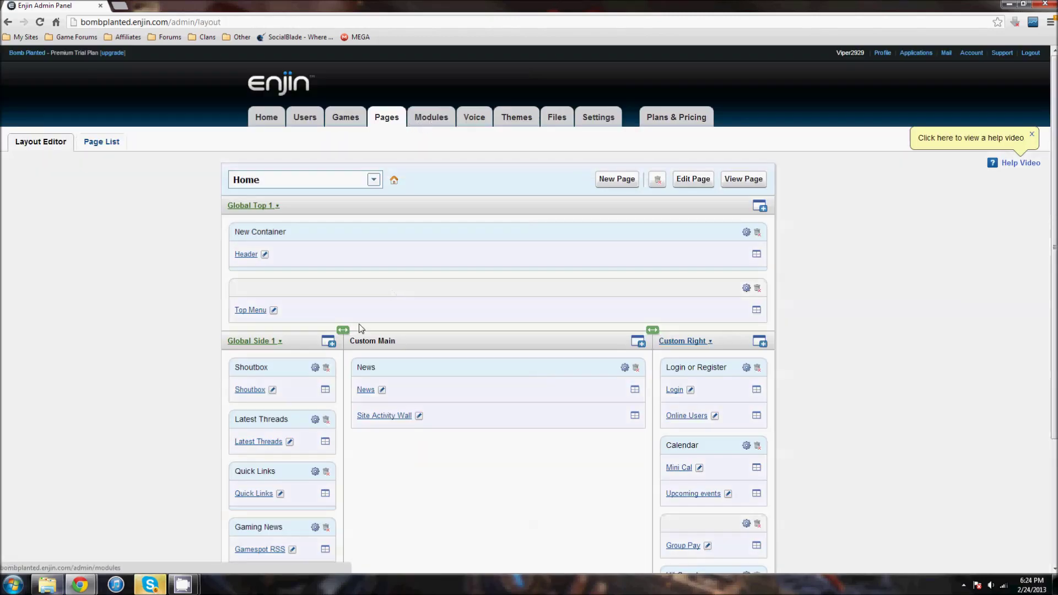
Step: Bring up the Forum page's layout from the Pages list
scroll(359, 323, down, 3)
scroll(347, 314, up, 2)
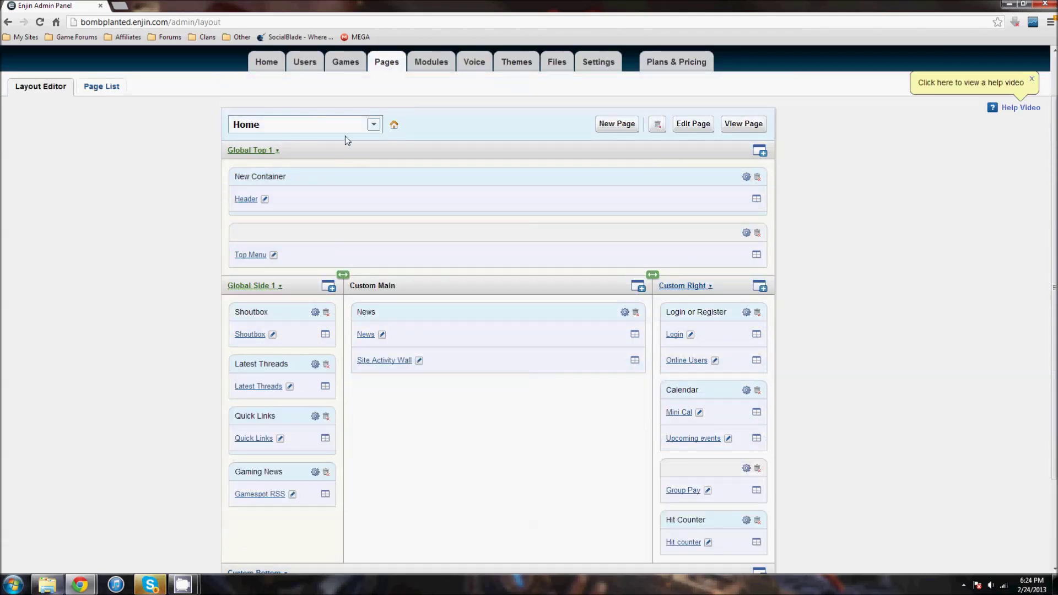
click(658, 124)
click(508, 337)
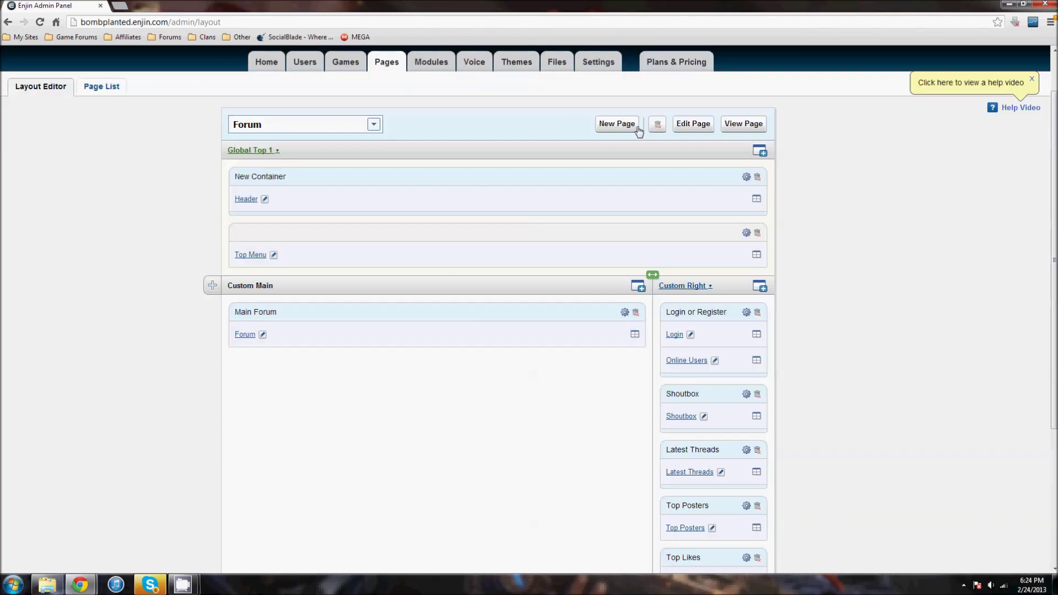
Step: Open the Forum module's manager, listing the Community and Website categories
click(637, 128)
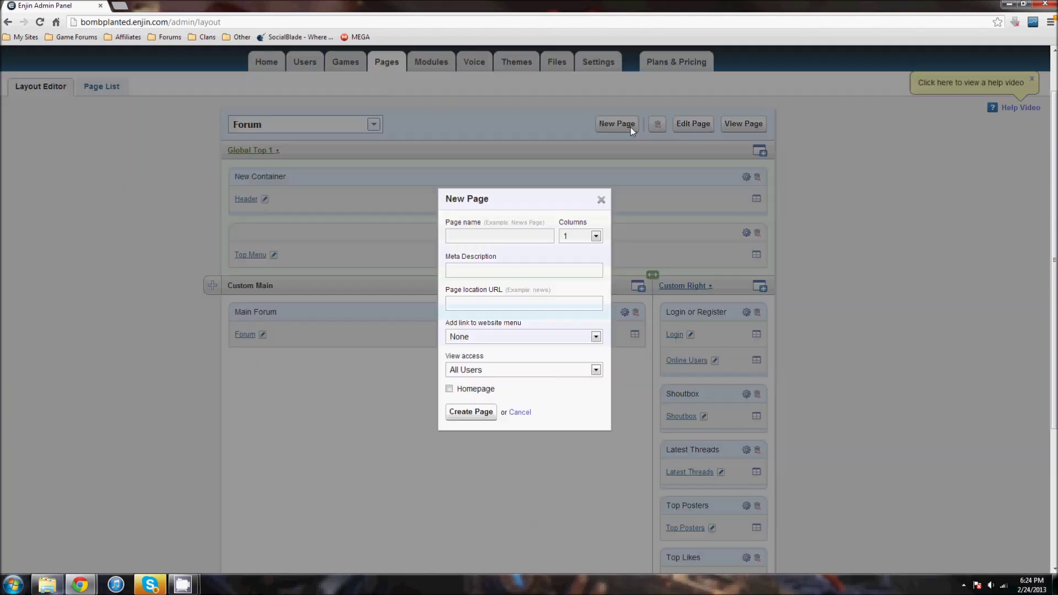
click(601, 201)
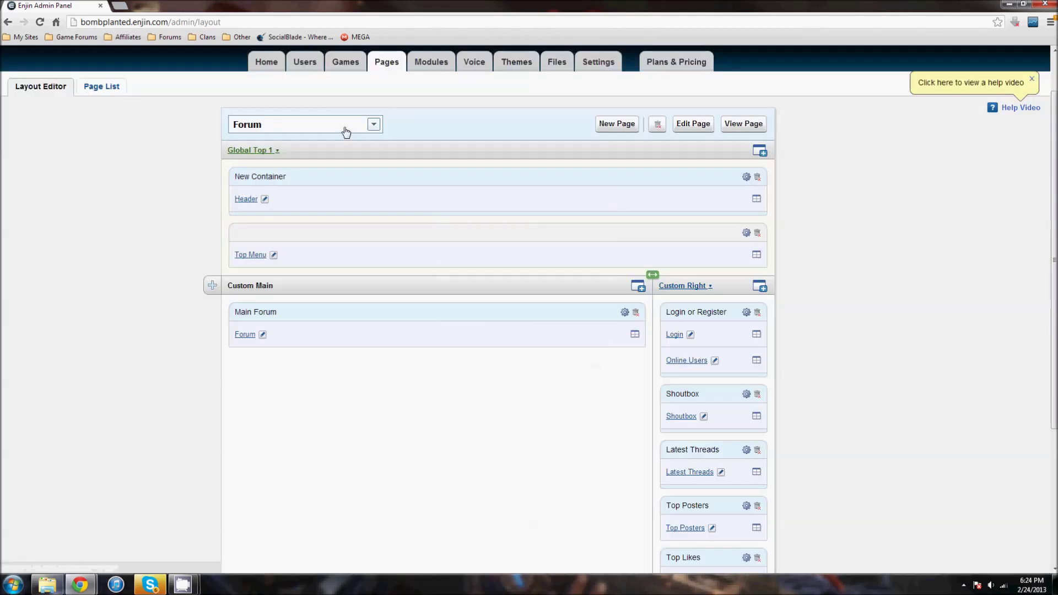
click(263, 336)
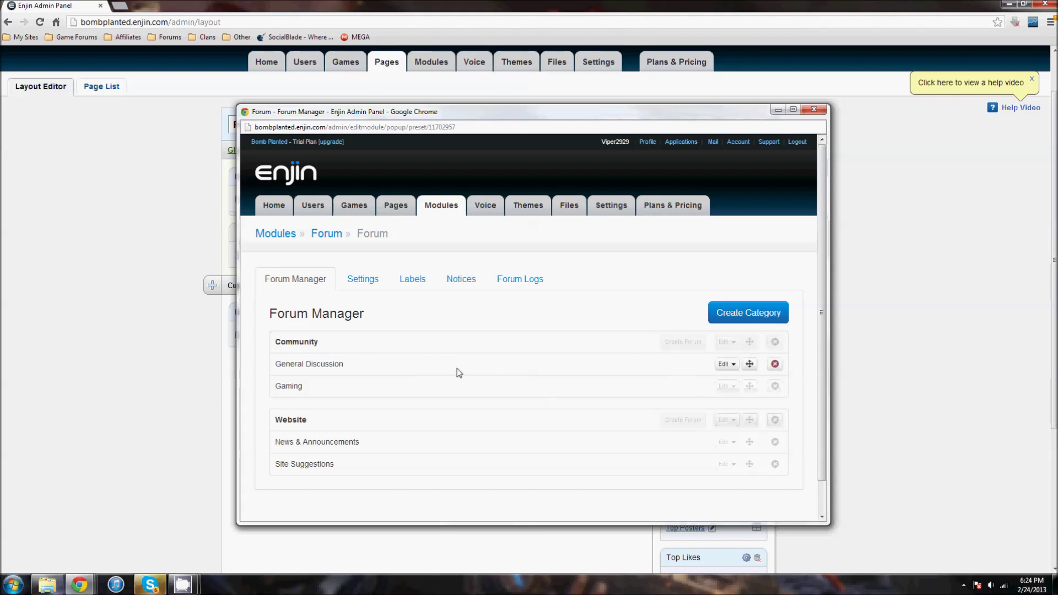
scroll(458, 368, down, 1)
click(724, 330)
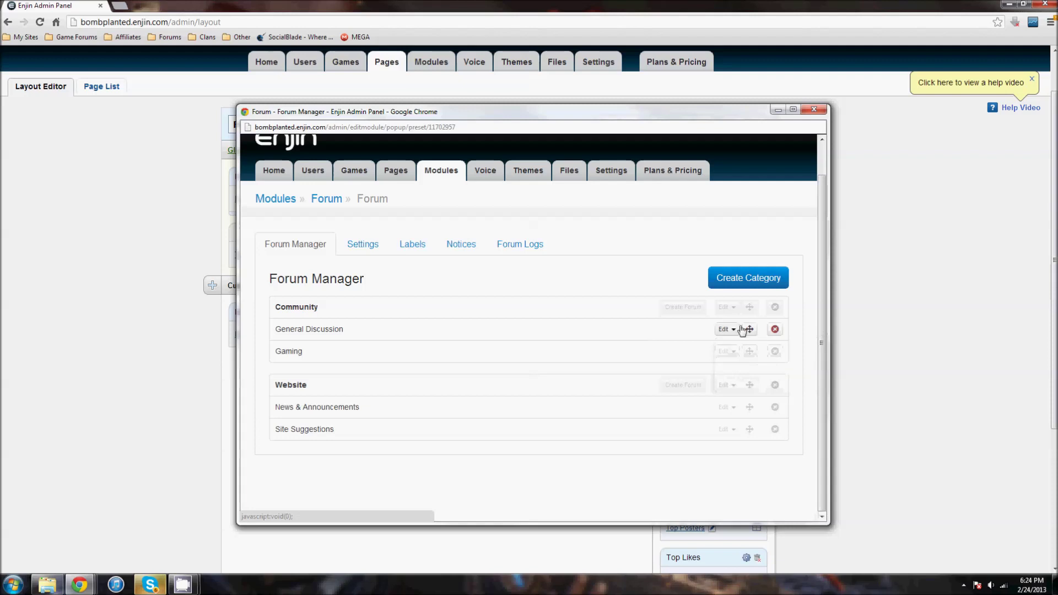
click(775, 352)
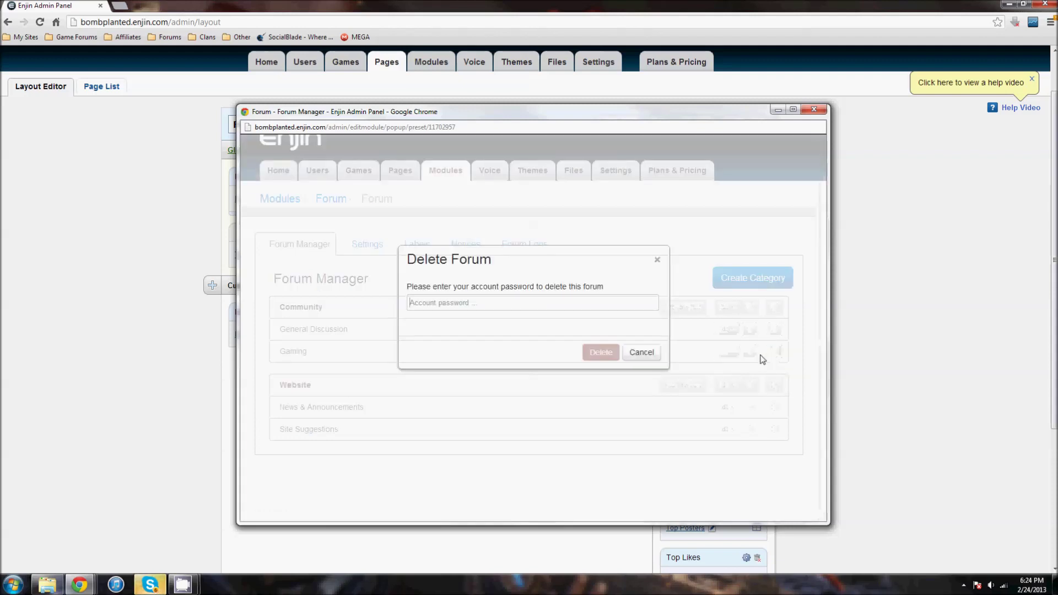
click(642, 353)
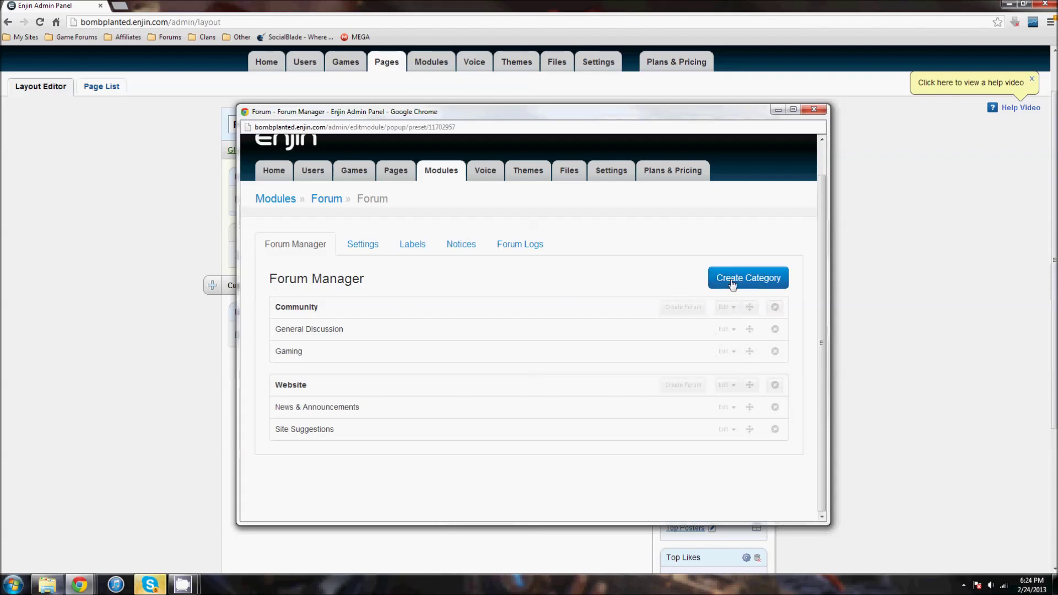
click(761, 283)
click(640, 374)
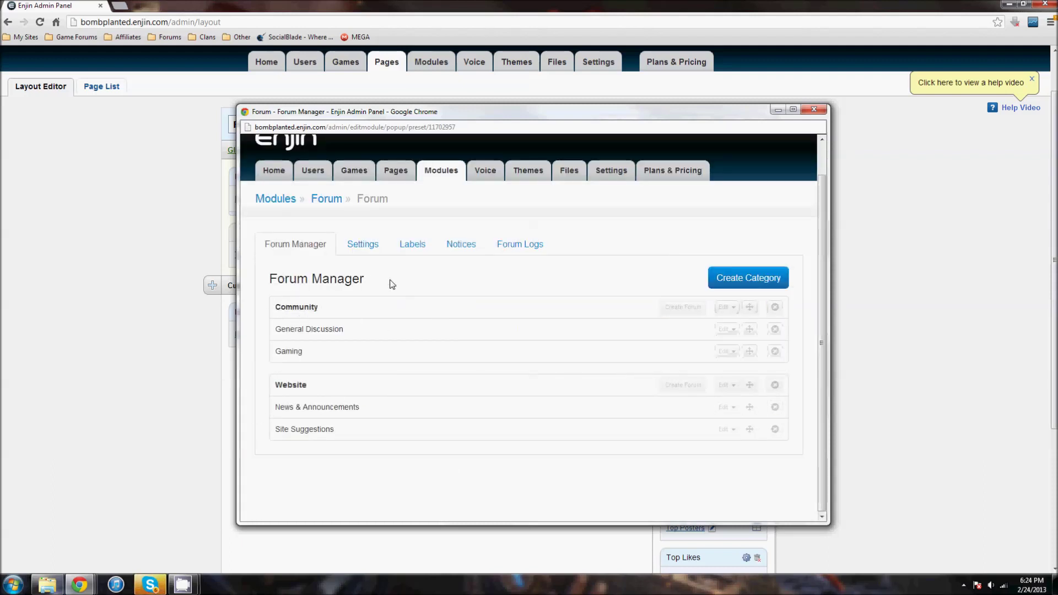
click(368, 247)
scroll(371, 444, down, 4)
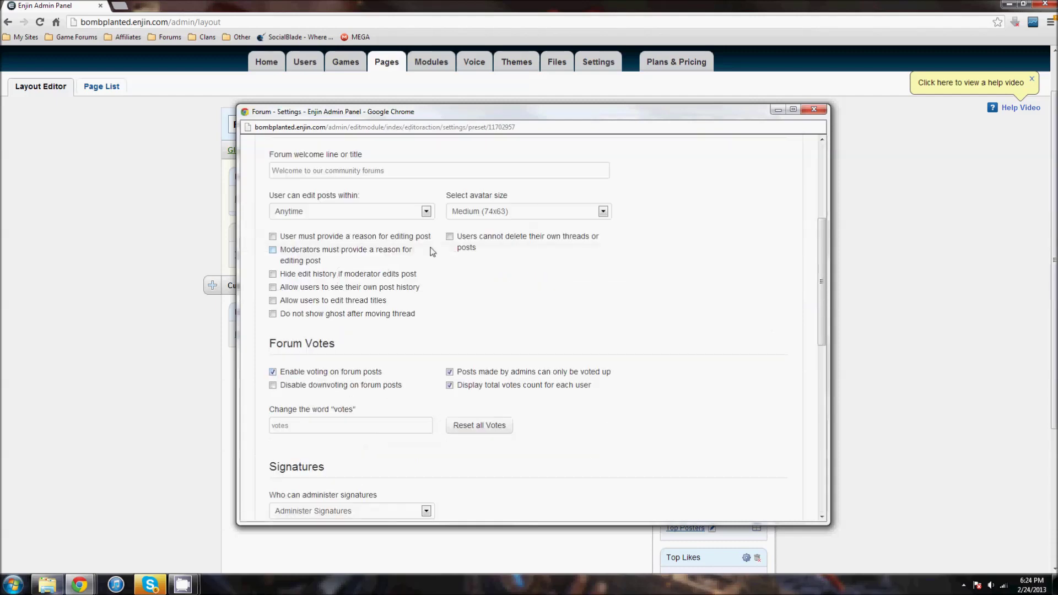
scroll(434, 270, down, 2)
scroll(437, 286, down, 4)
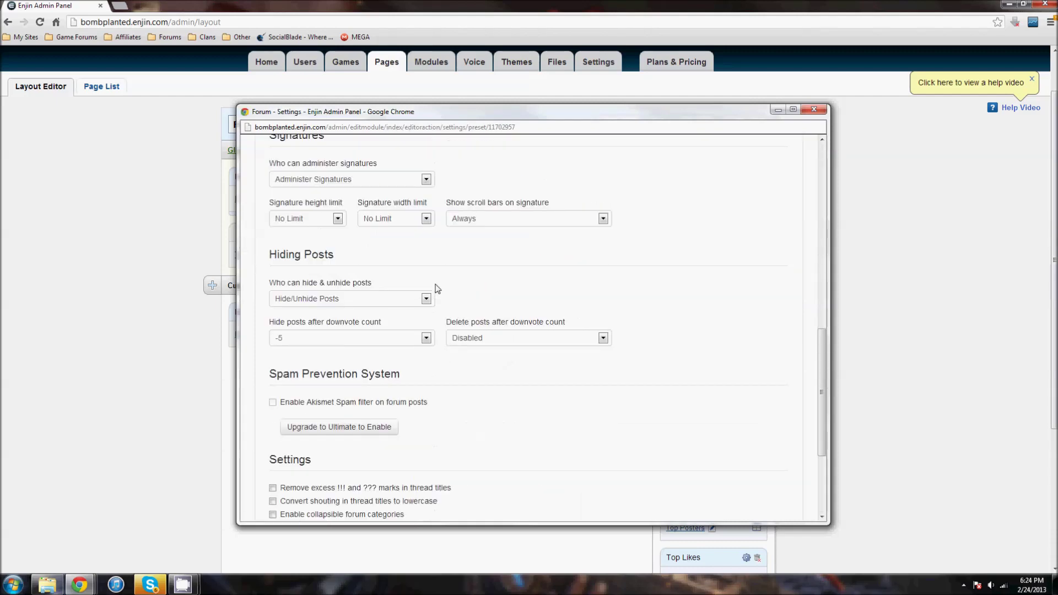
scroll(436, 286, up, 5)
scroll(435, 287, up, 5)
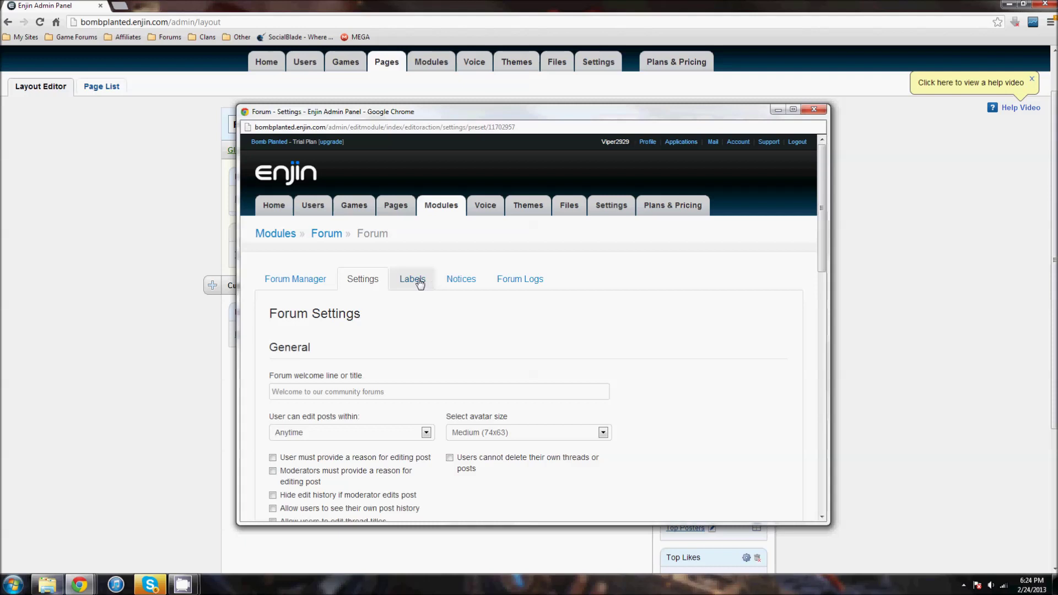
click(420, 283)
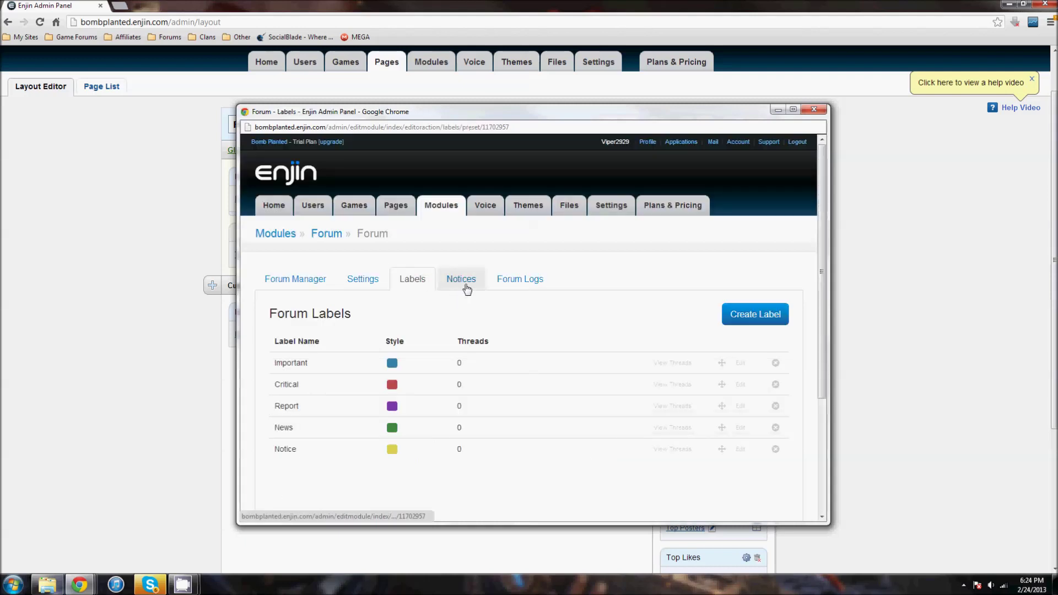
click(467, 290)
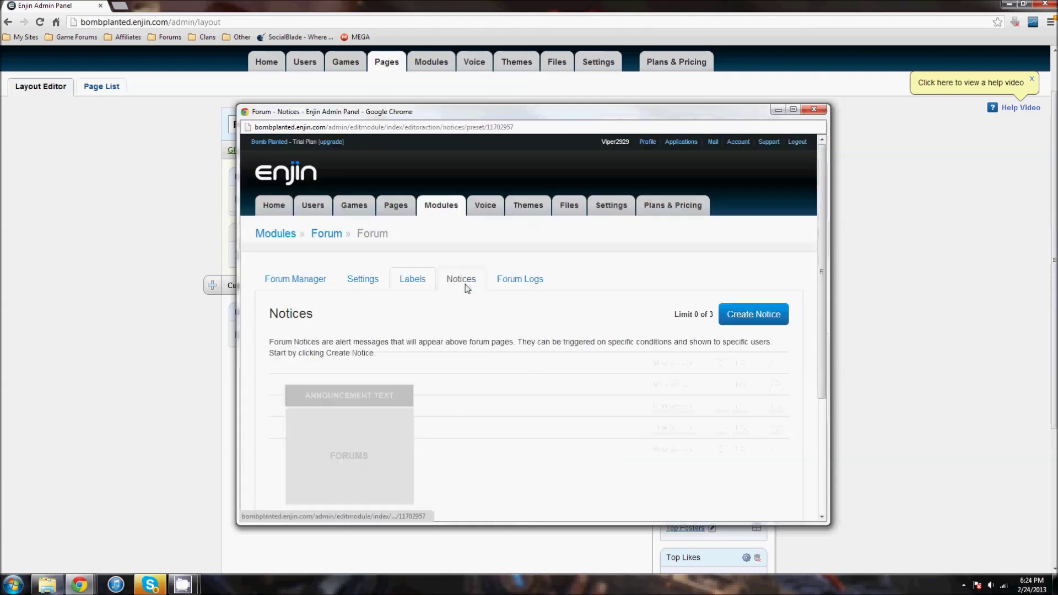
click(305, 286)
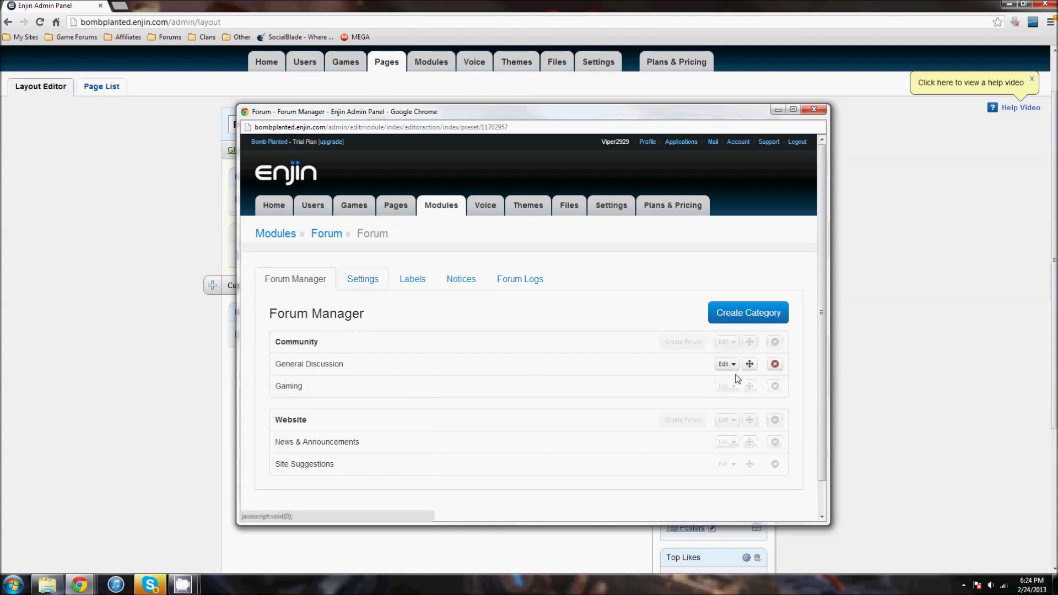
click(814, 110)
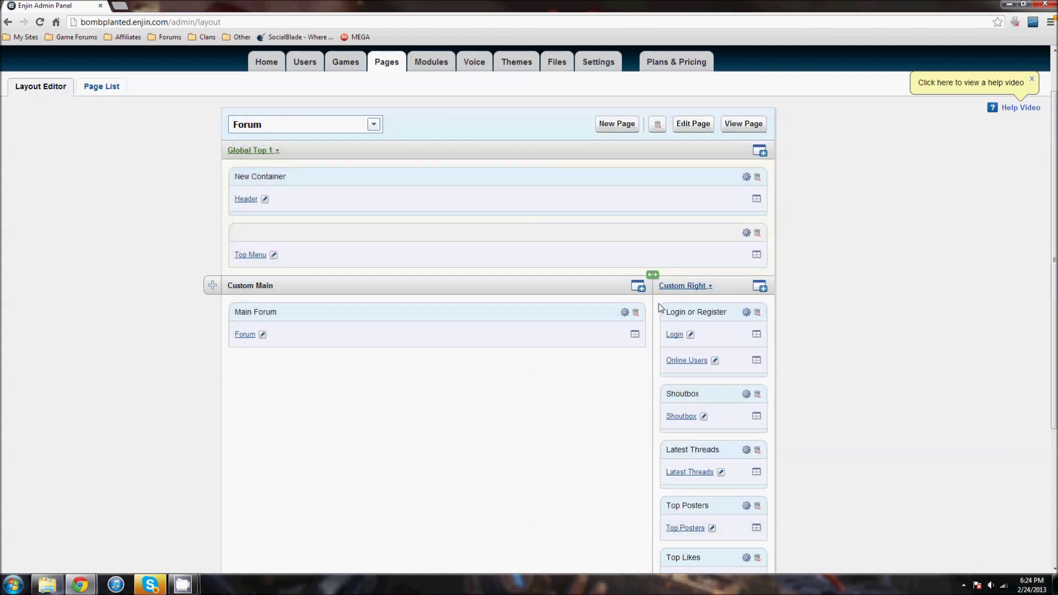
Step: Close the Forum Manager popup and view the Forum page's Header, Top Menu and Main Forum layout
scroll(470, 353, up, 1)
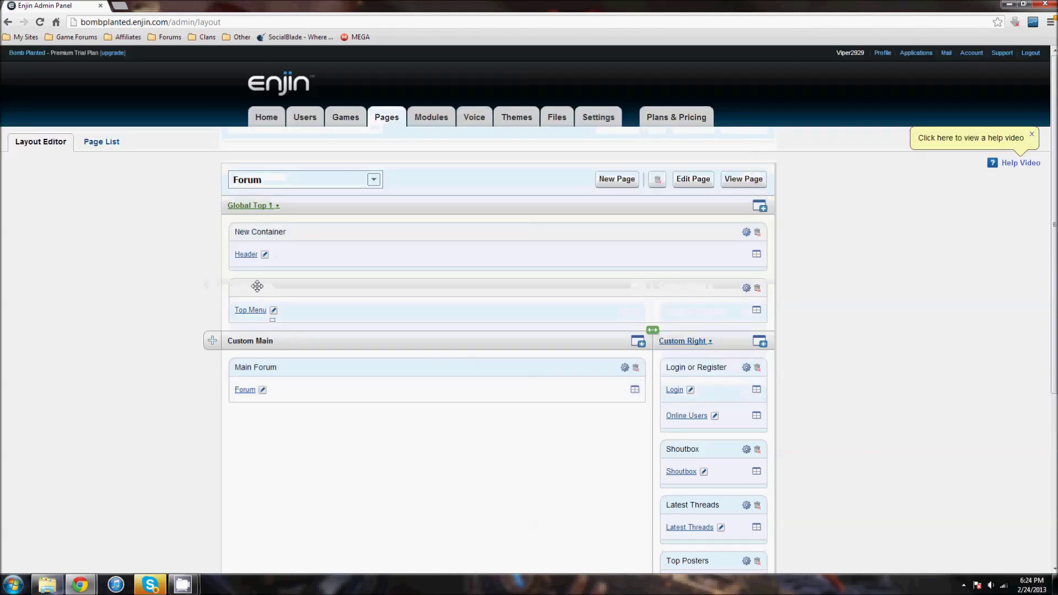